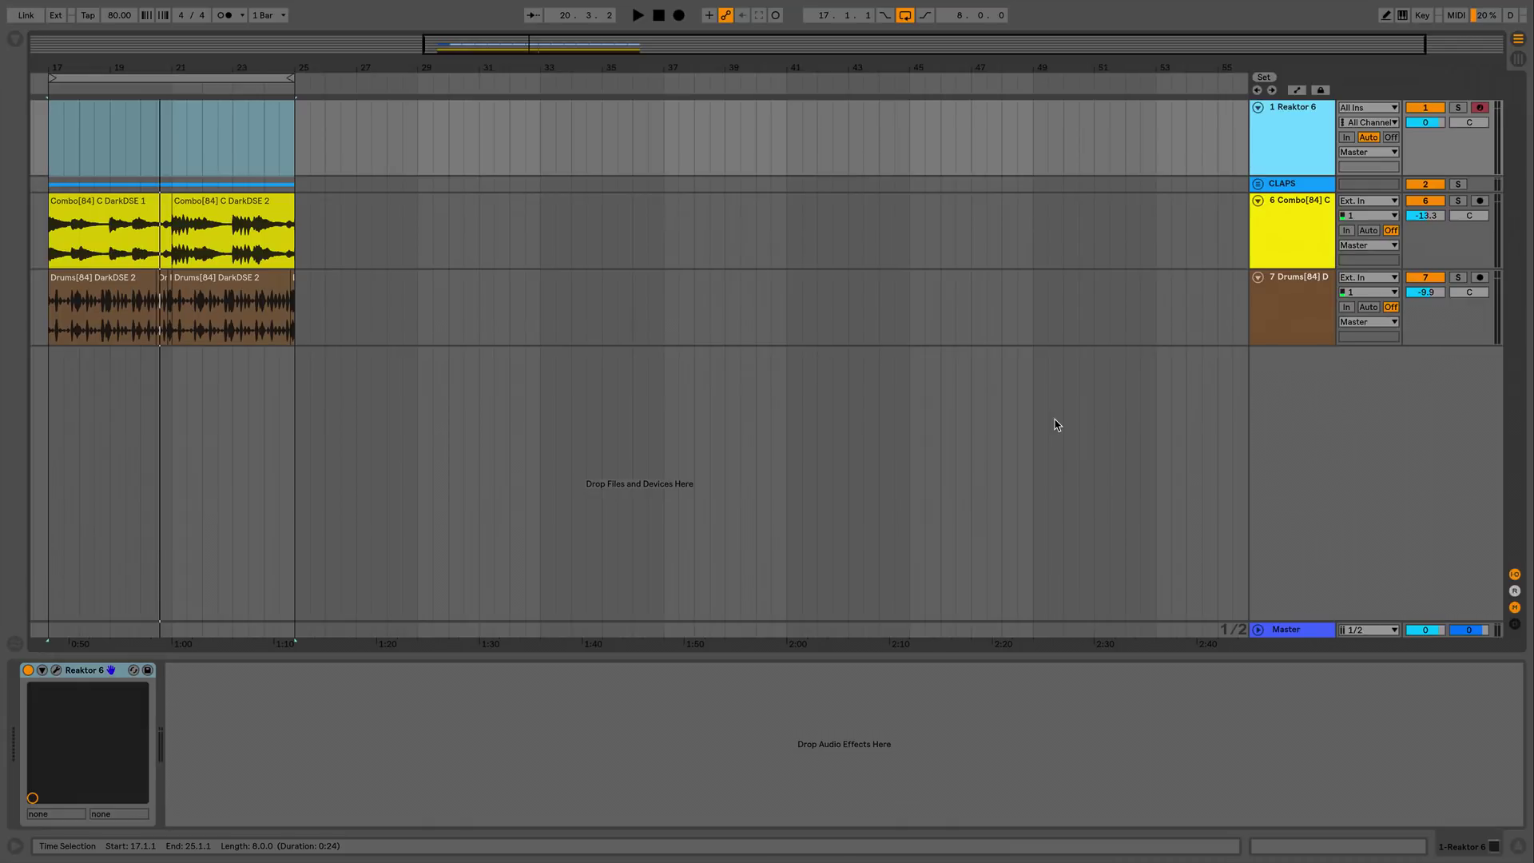
Preview the arrangement, then open the Reaktor 6 plugin window on track 1
key(space)
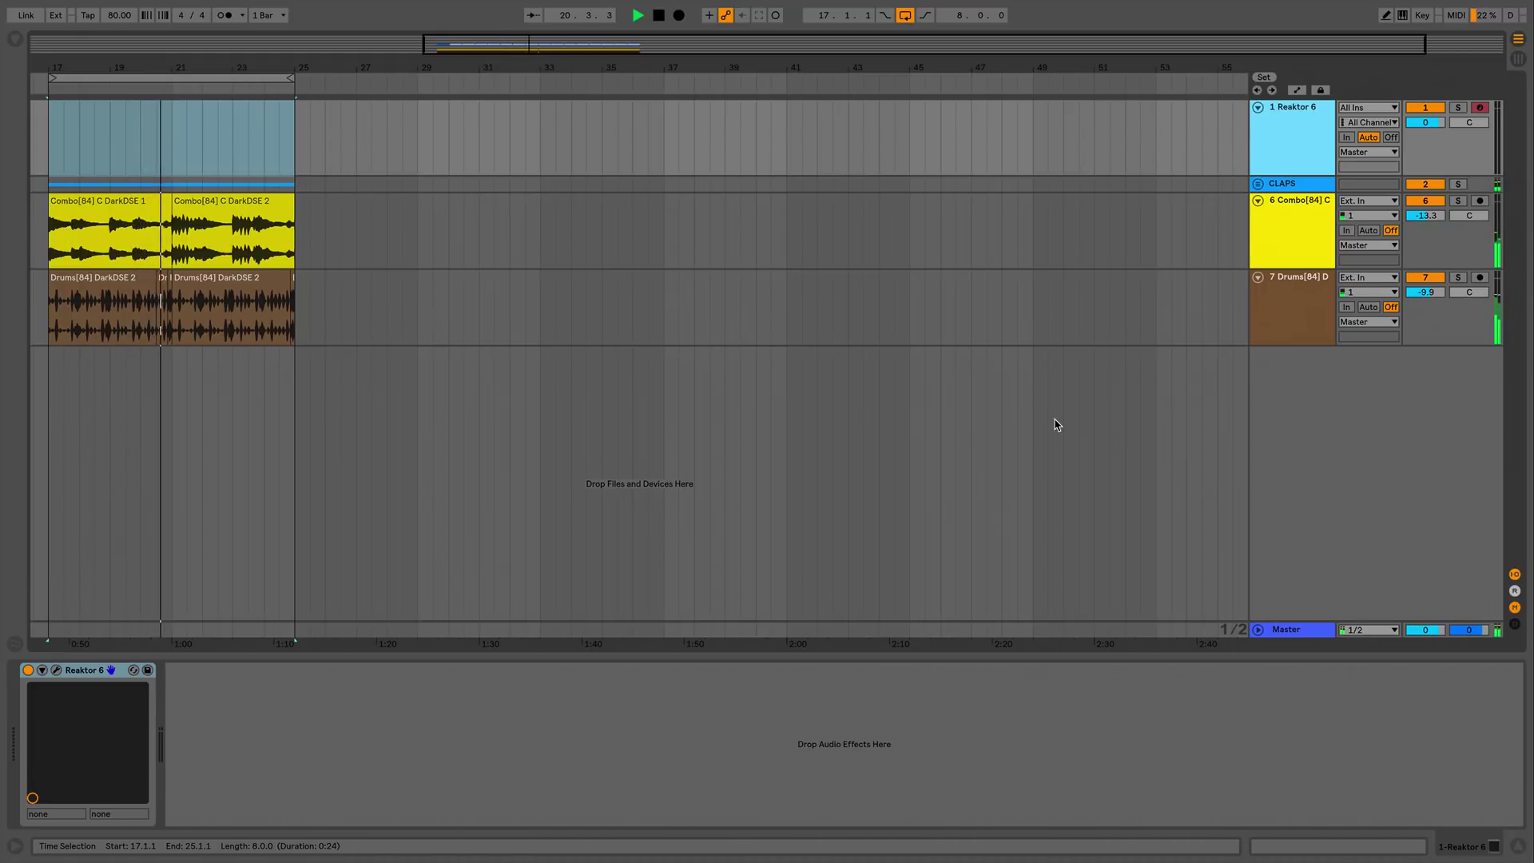
key(space)
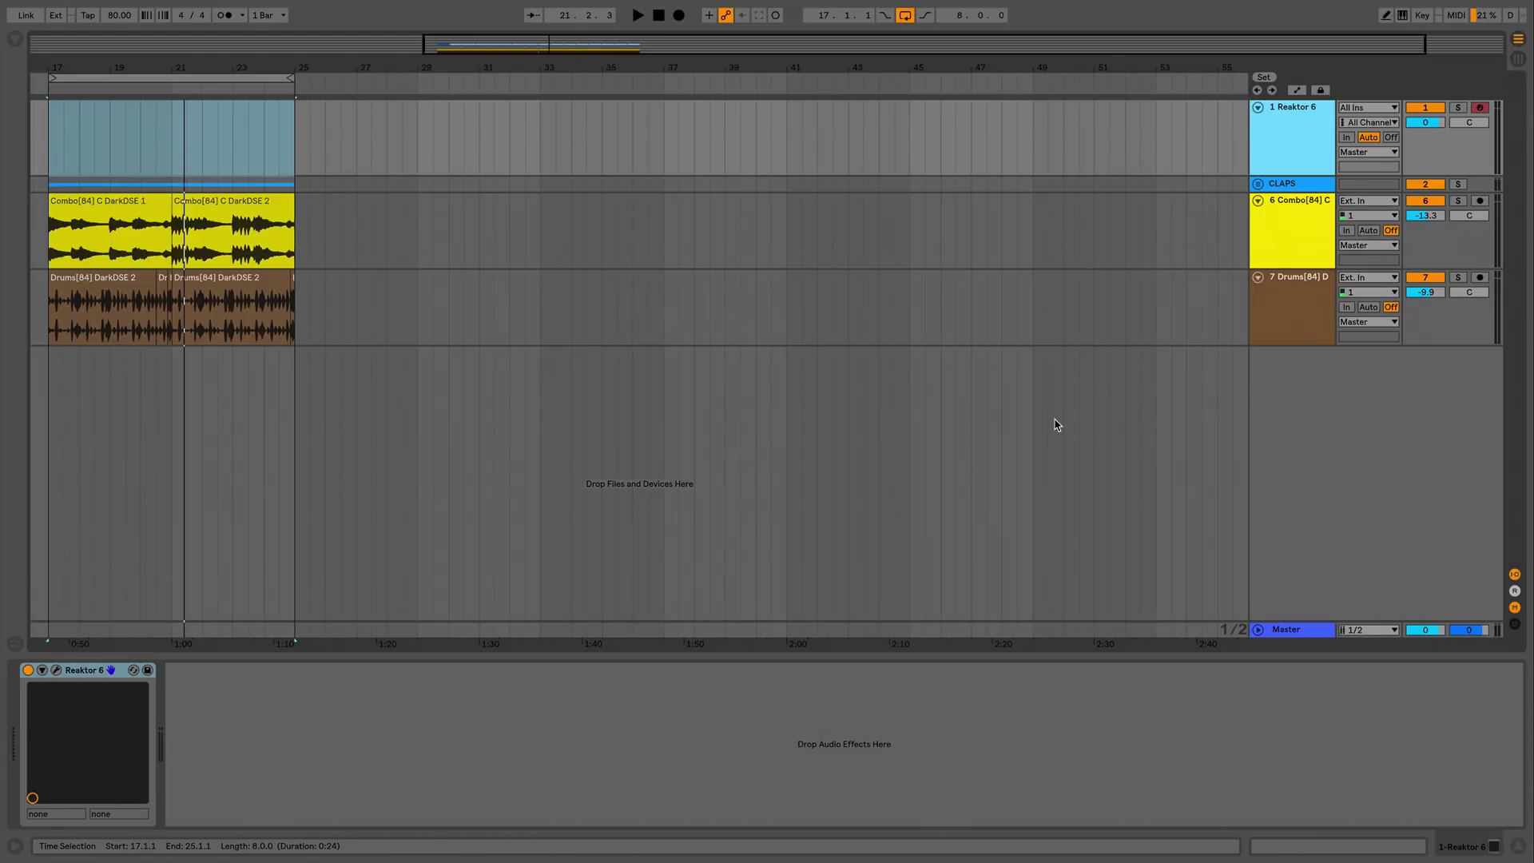
click(56, 670)
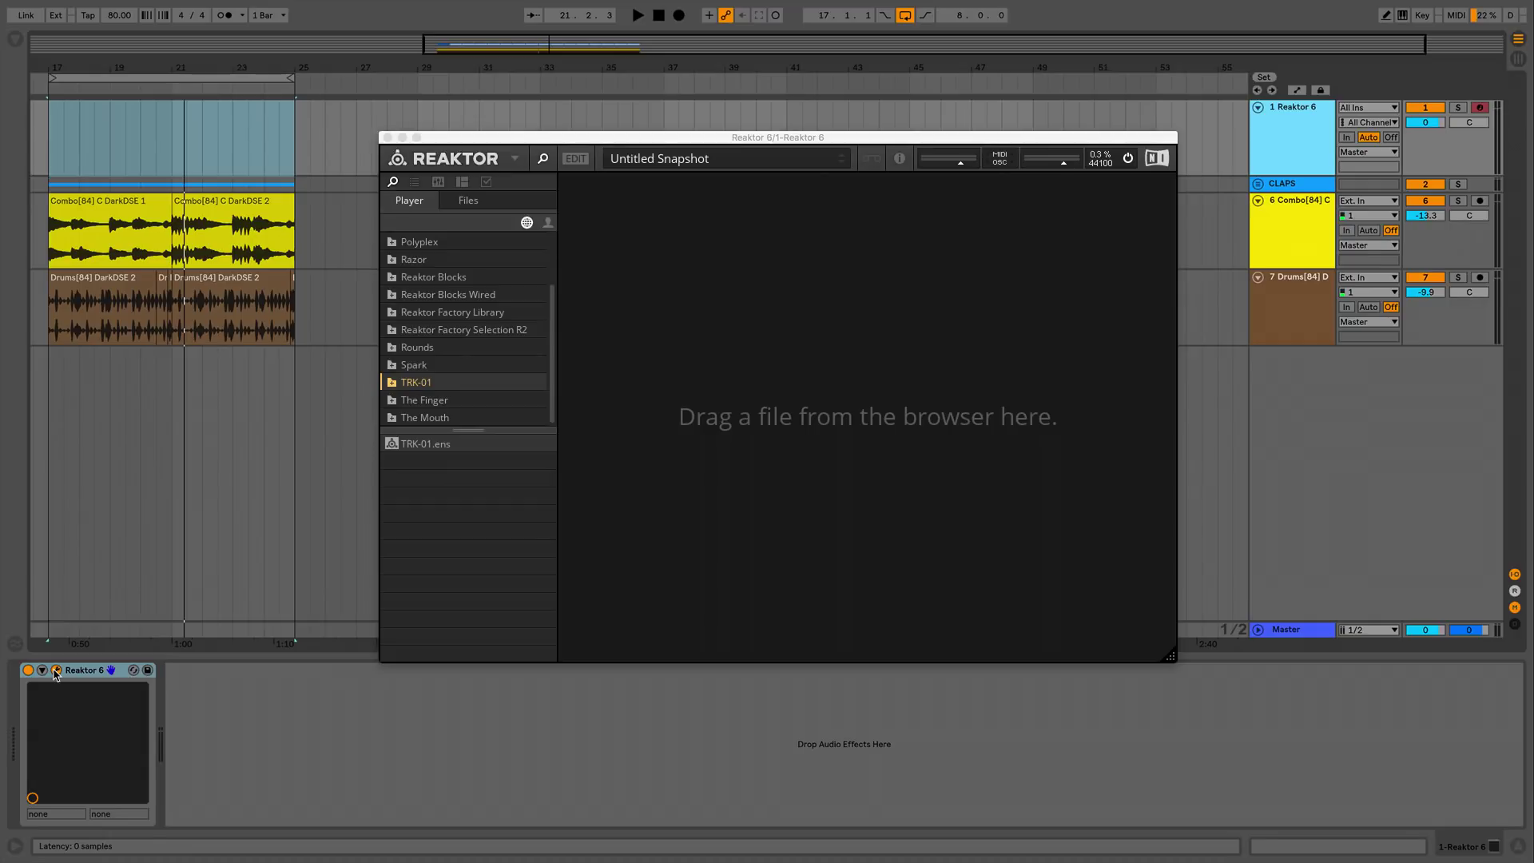
Load the TRK-01 ensemble into Reaktor and hide the file browser
click(450, 447)
drag(449, 446, 680, 312)
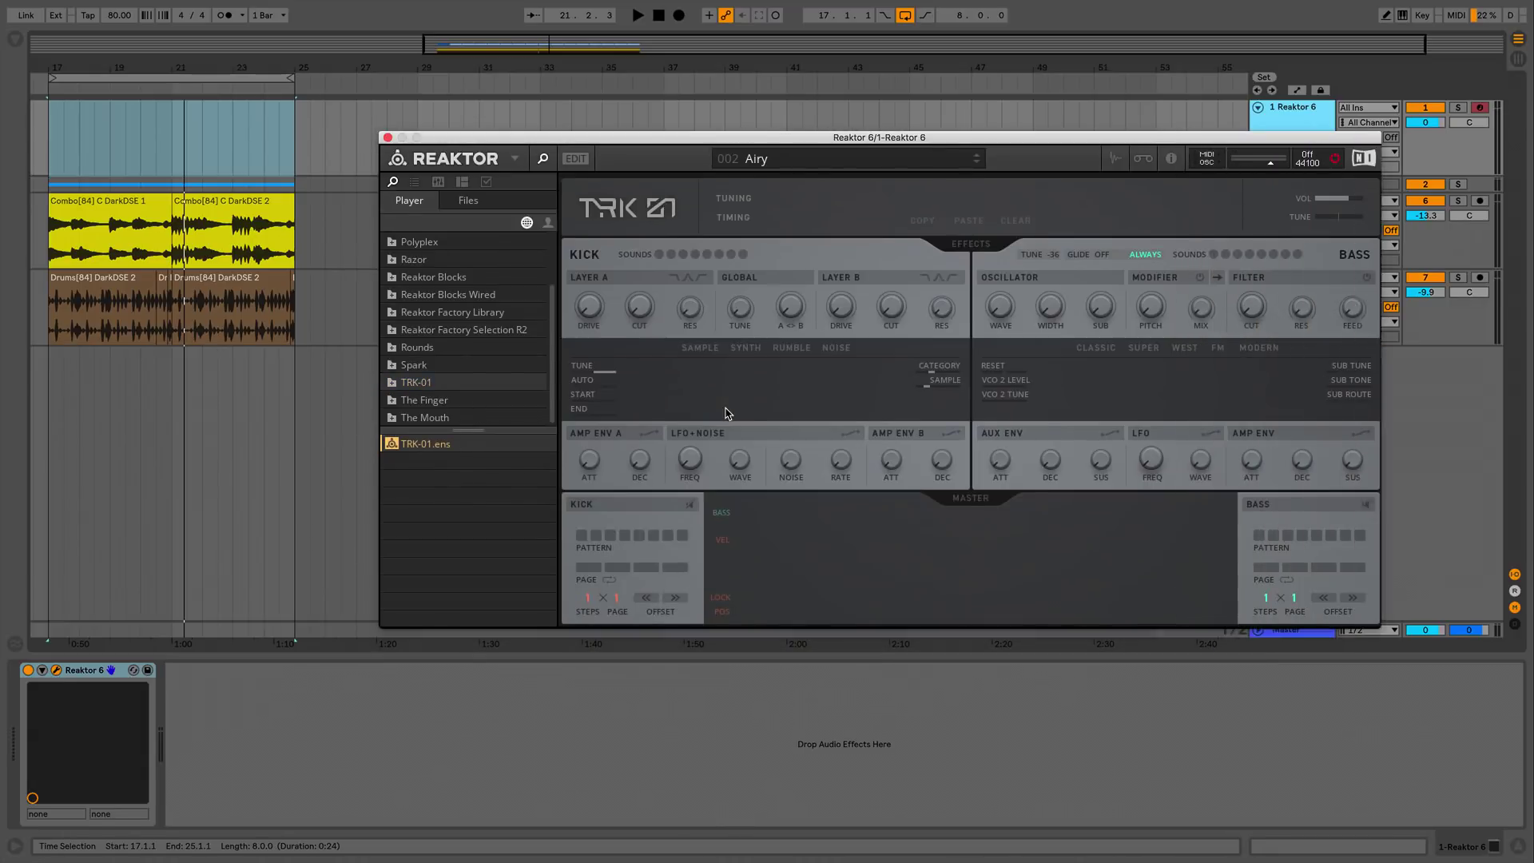
click(546, 163)
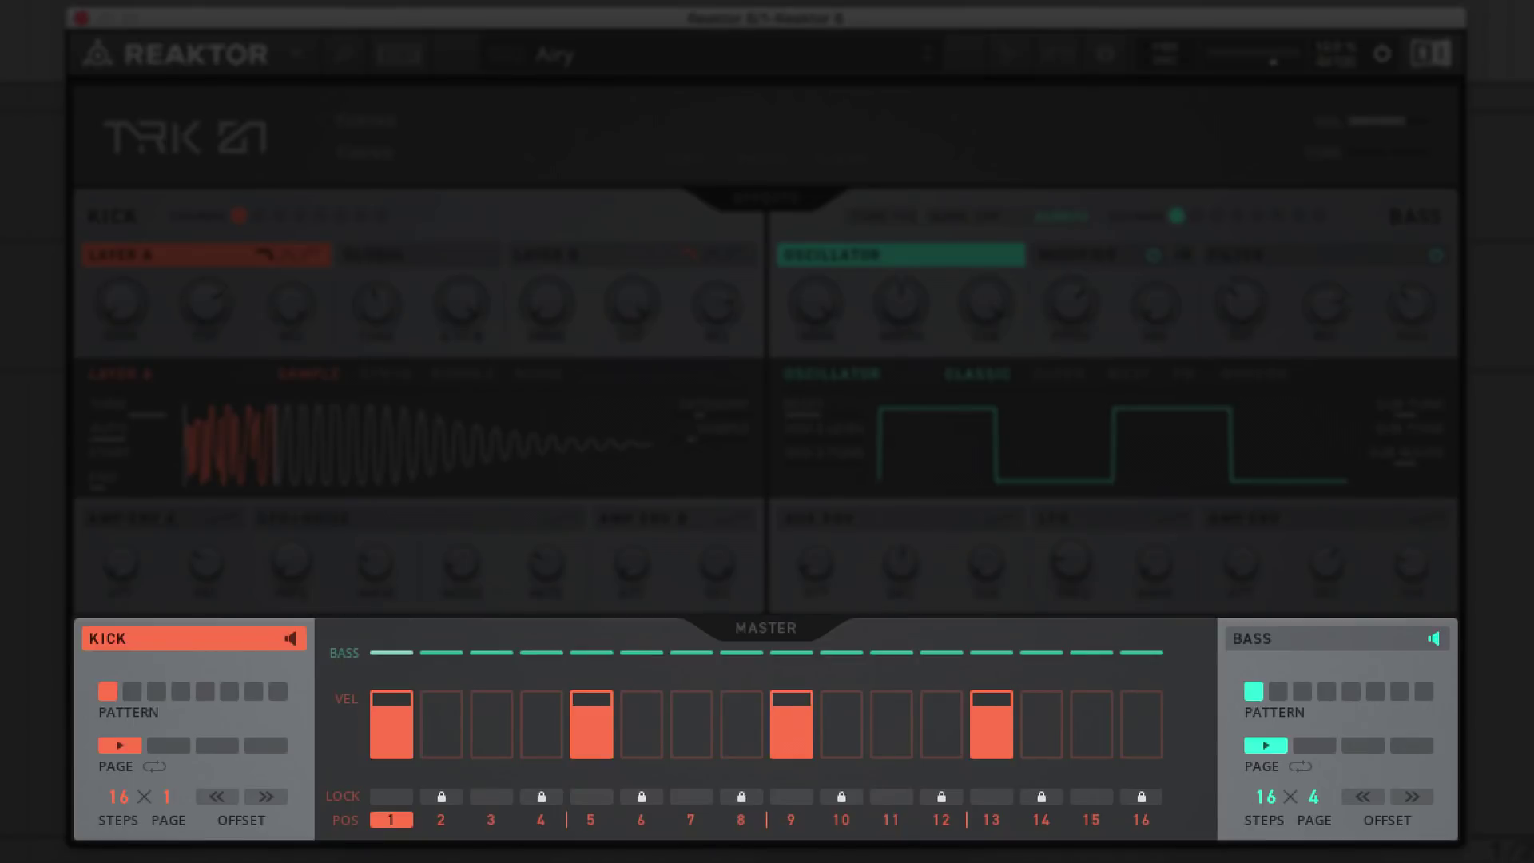
Load the Techno/Electro INIT - TRK-01 preset
click(1348, 644)
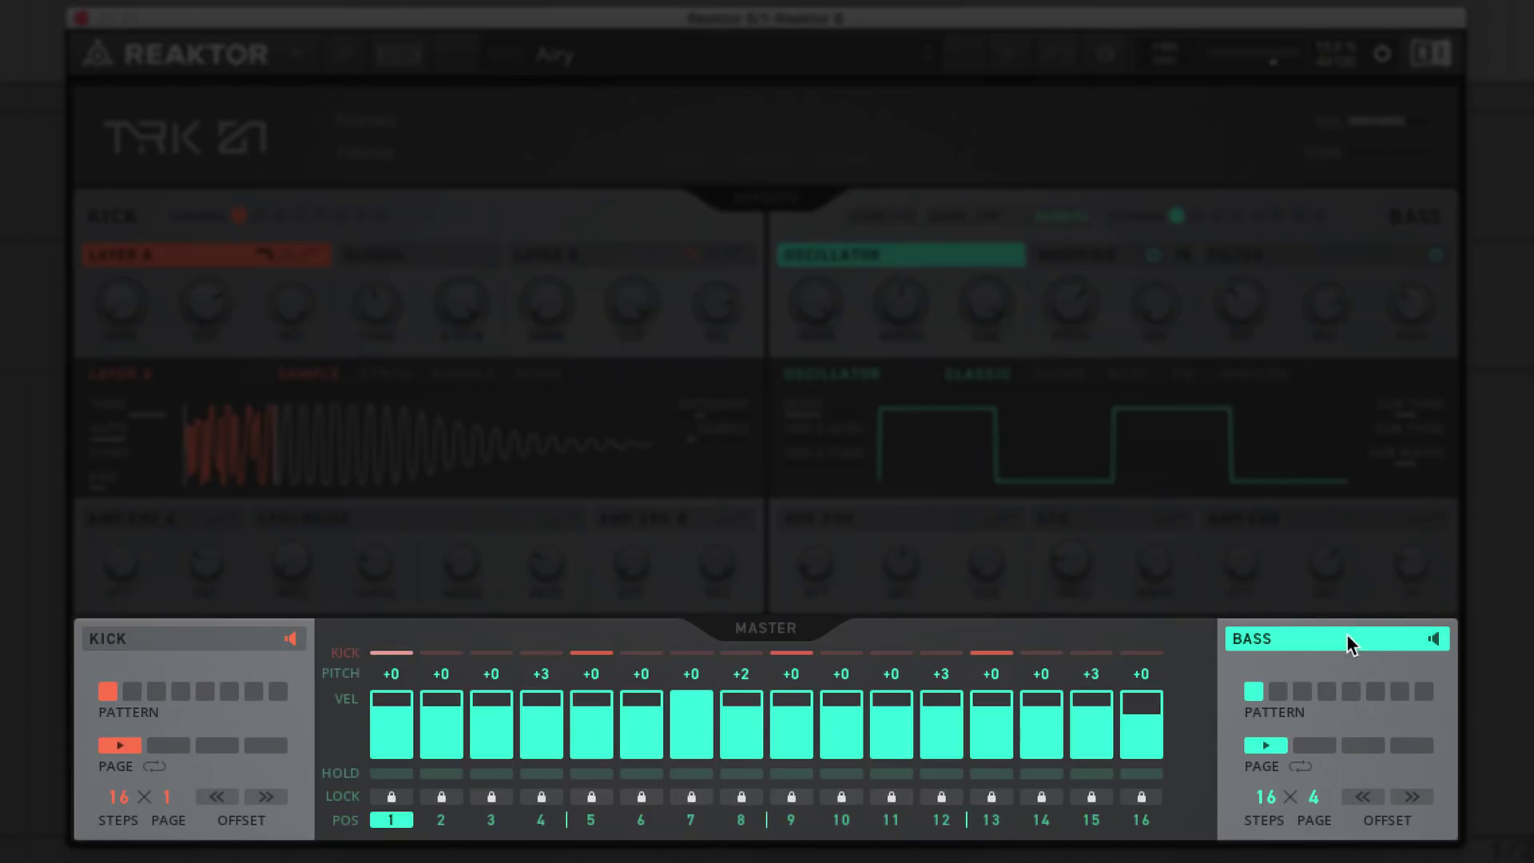
click(214, 640)
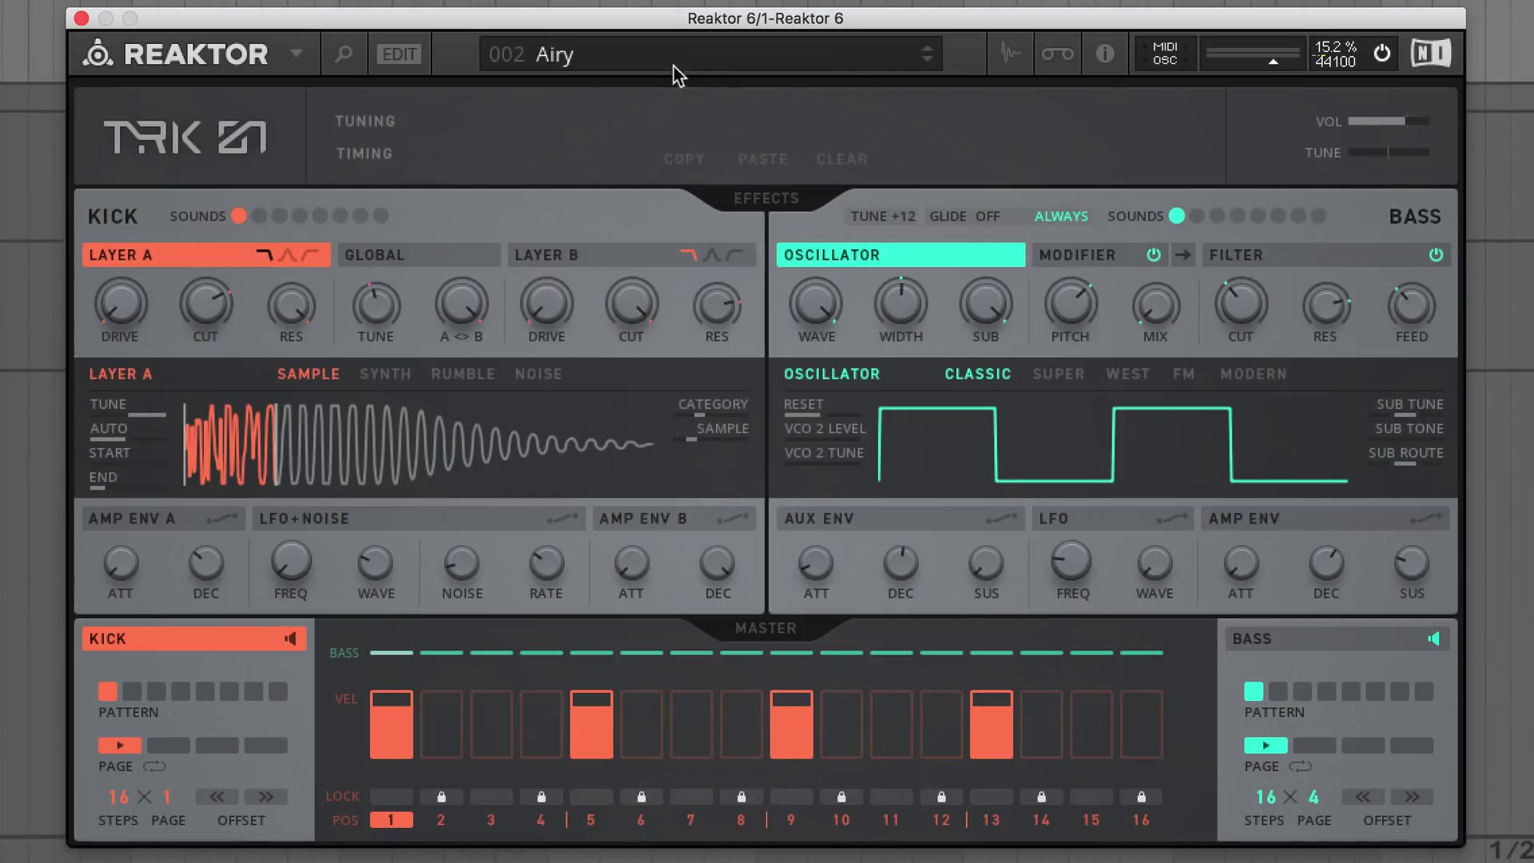
click(677, 69)
mouse_move(668, 51)
click(873, 50)
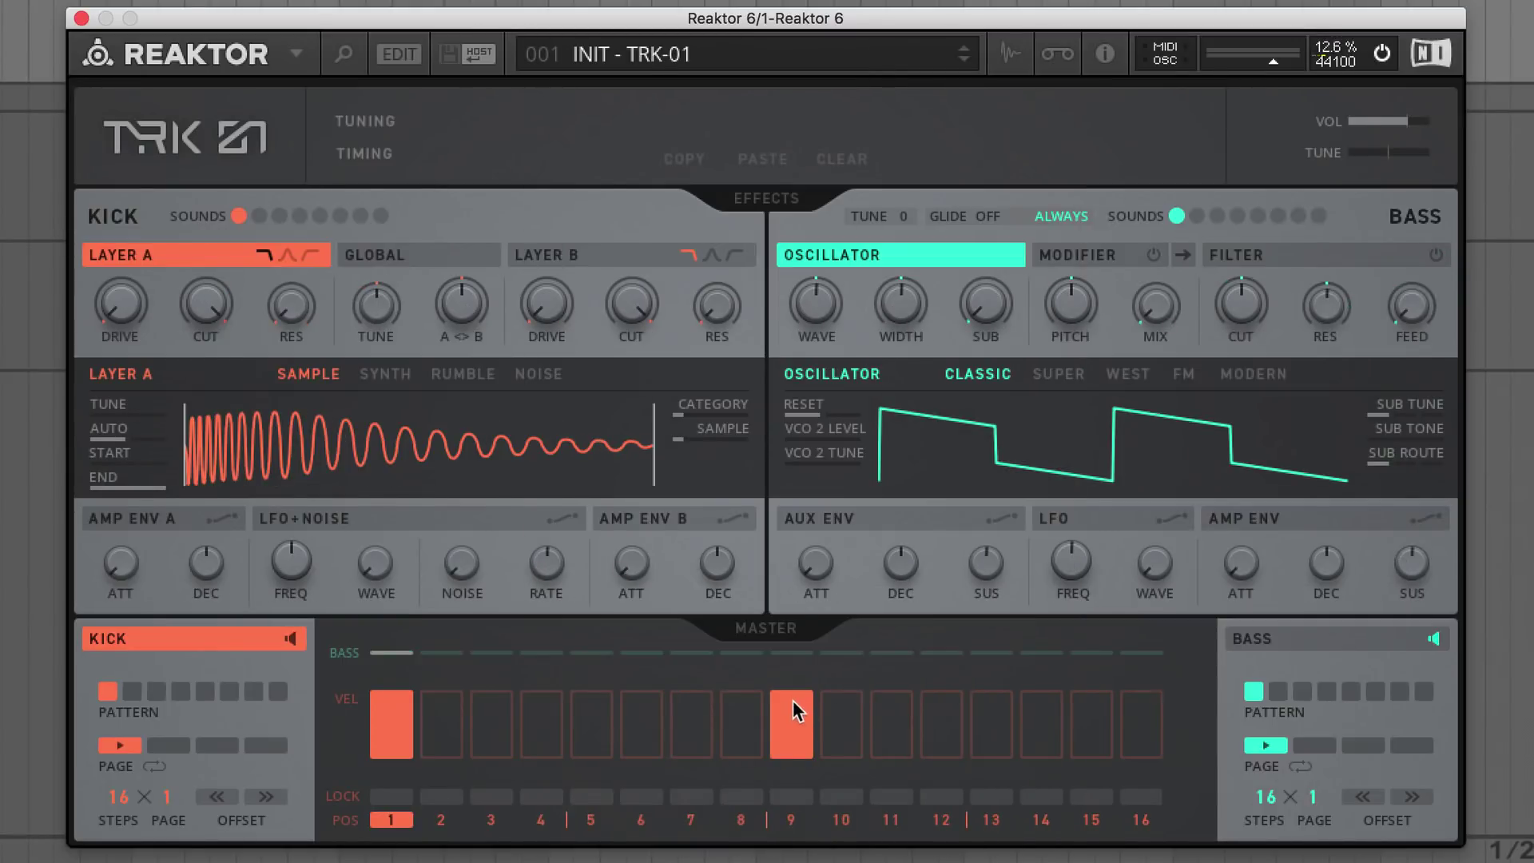
Add kick hits on steps 4, 7, 11 and 16, softening the later hits' velocity
click(559, 715)
click(687, 721)
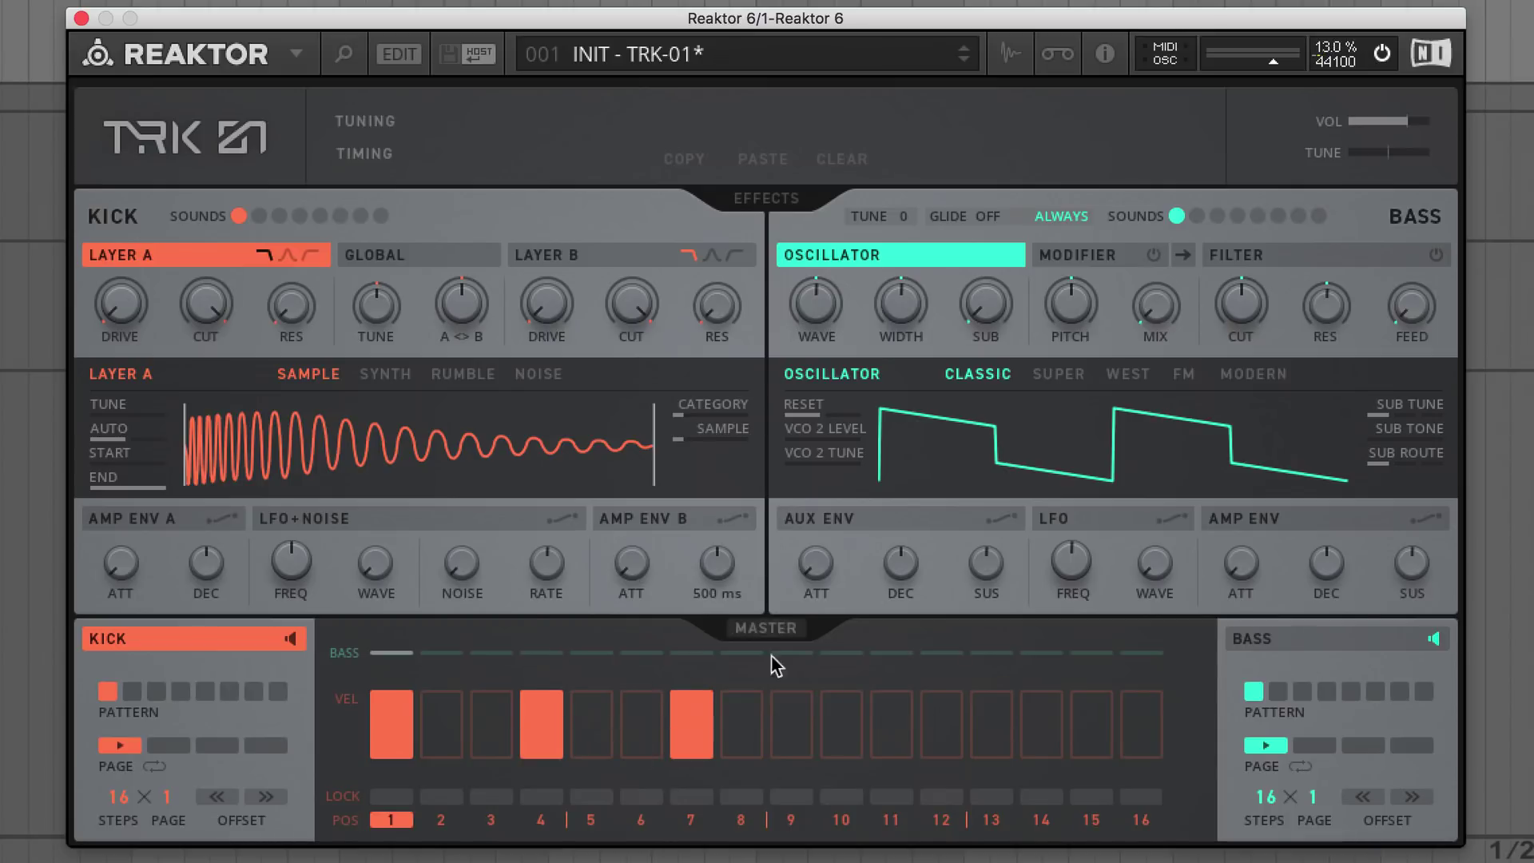
click(893, 724)
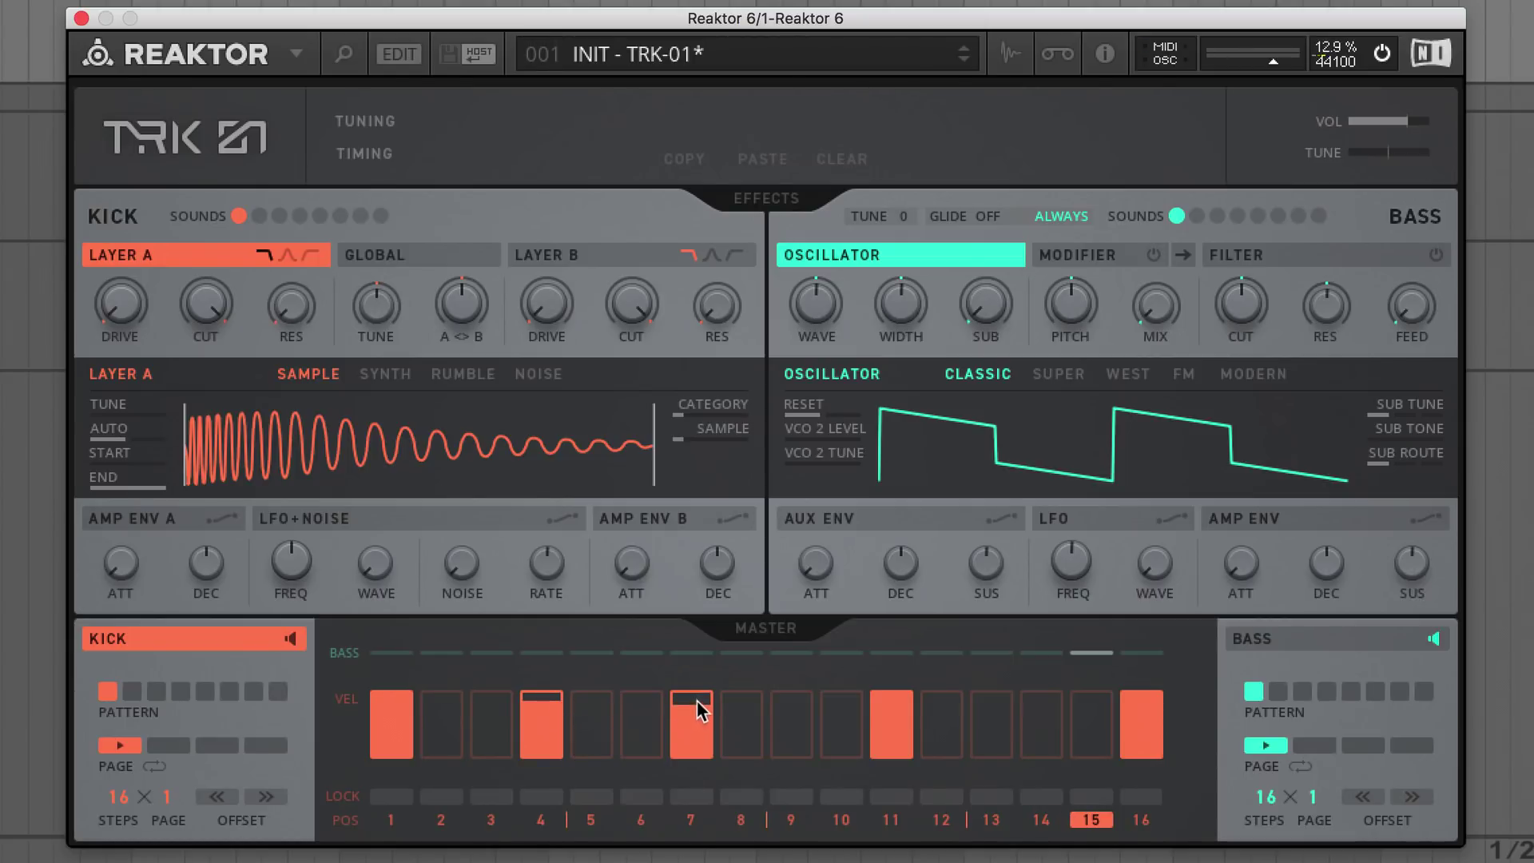
click(1150, 707)
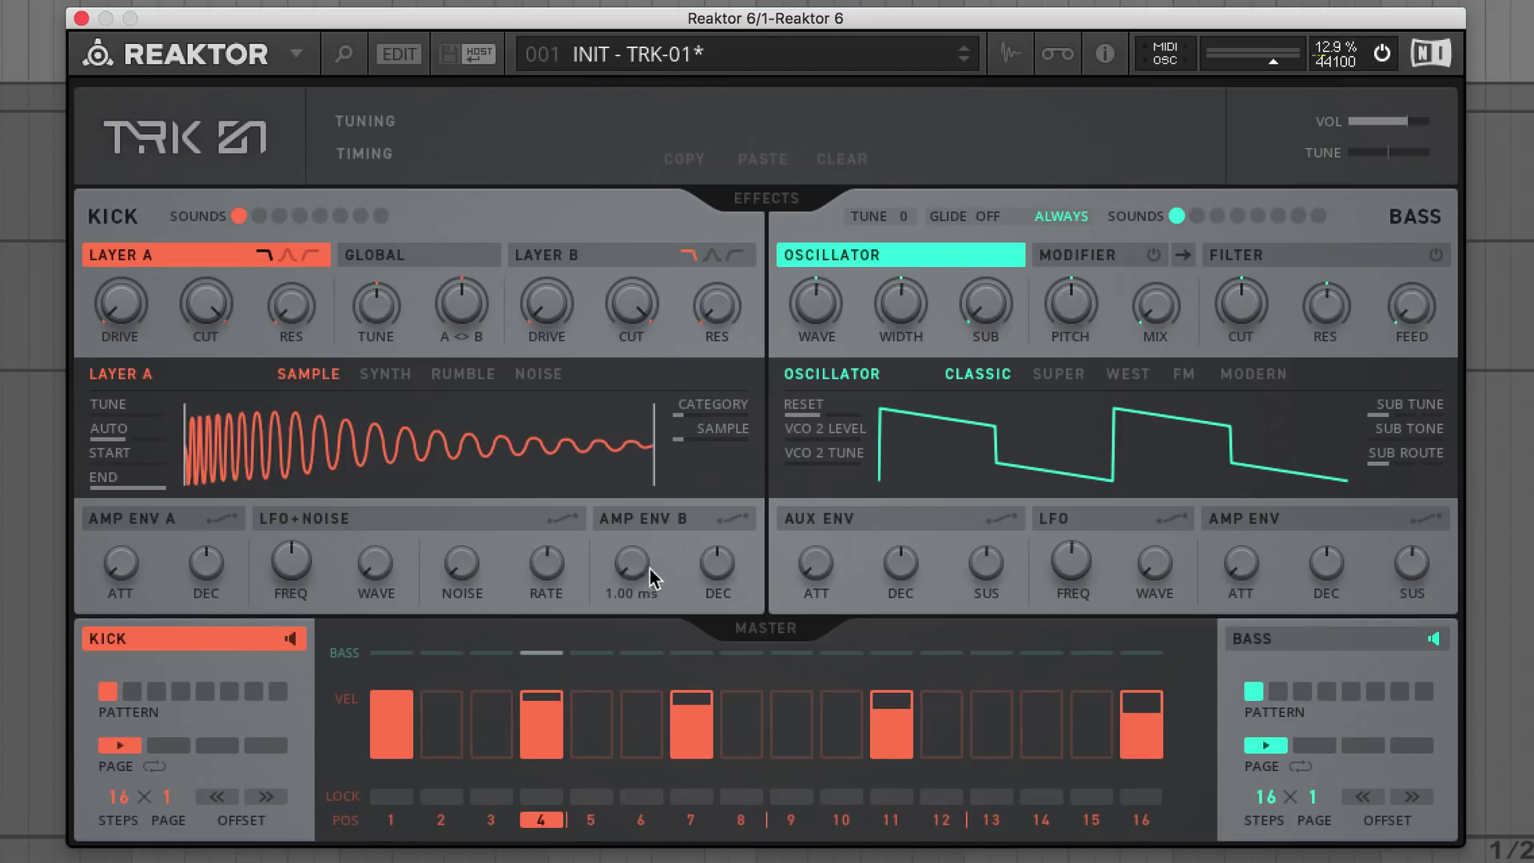
Choose a different kick sample for Layer A
click(559, 256)
click(224, 256)
drag(706, 424, 810, 432)
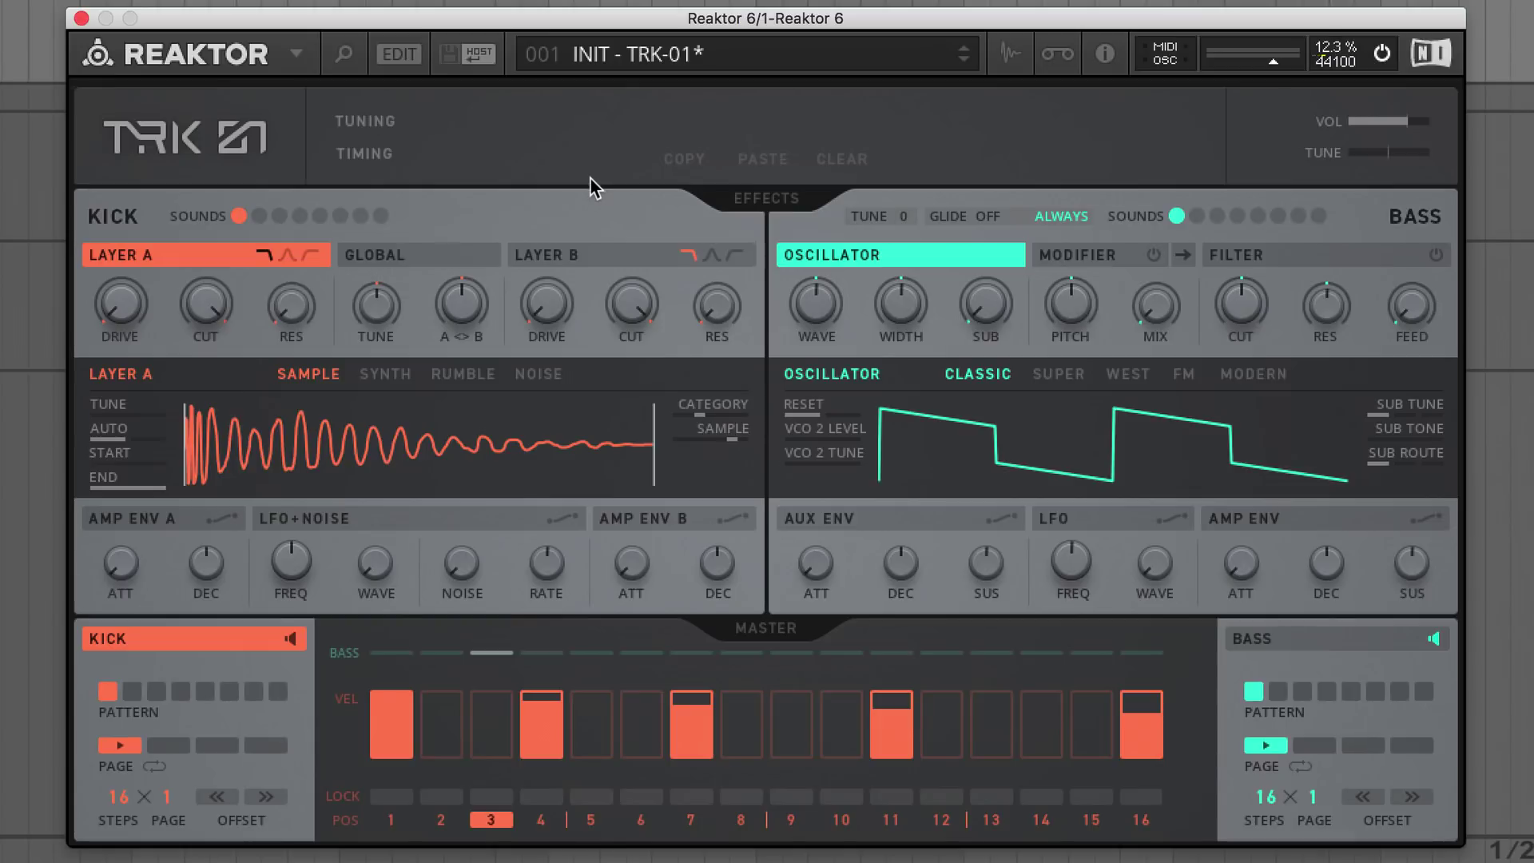
Set kick Layer B to Noise with drive, mix A<>B toward Layer A, and show the bass sequence
click(572, 247)
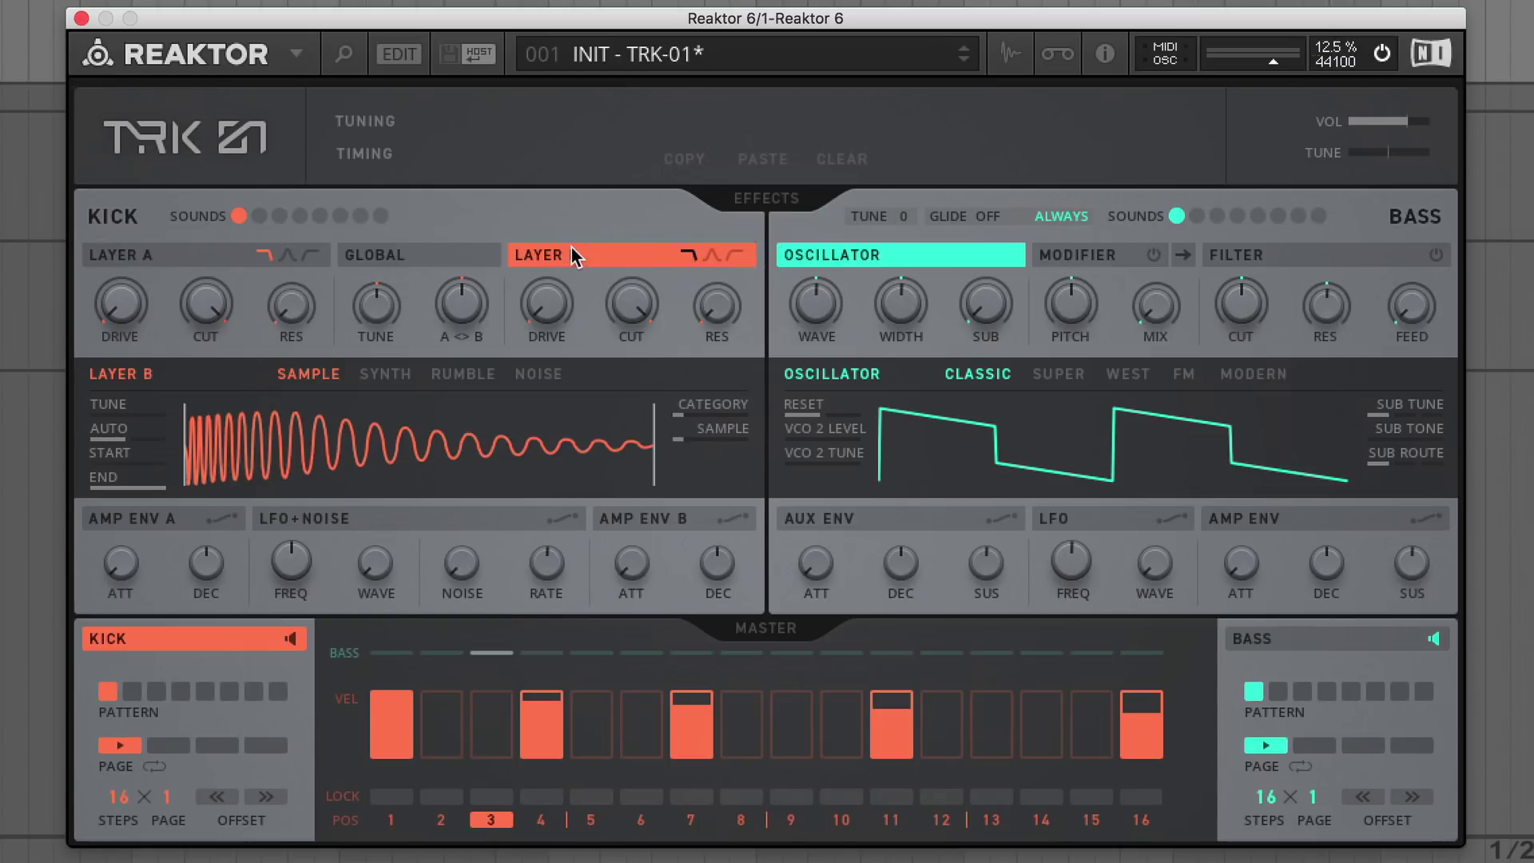
click(540, 374)
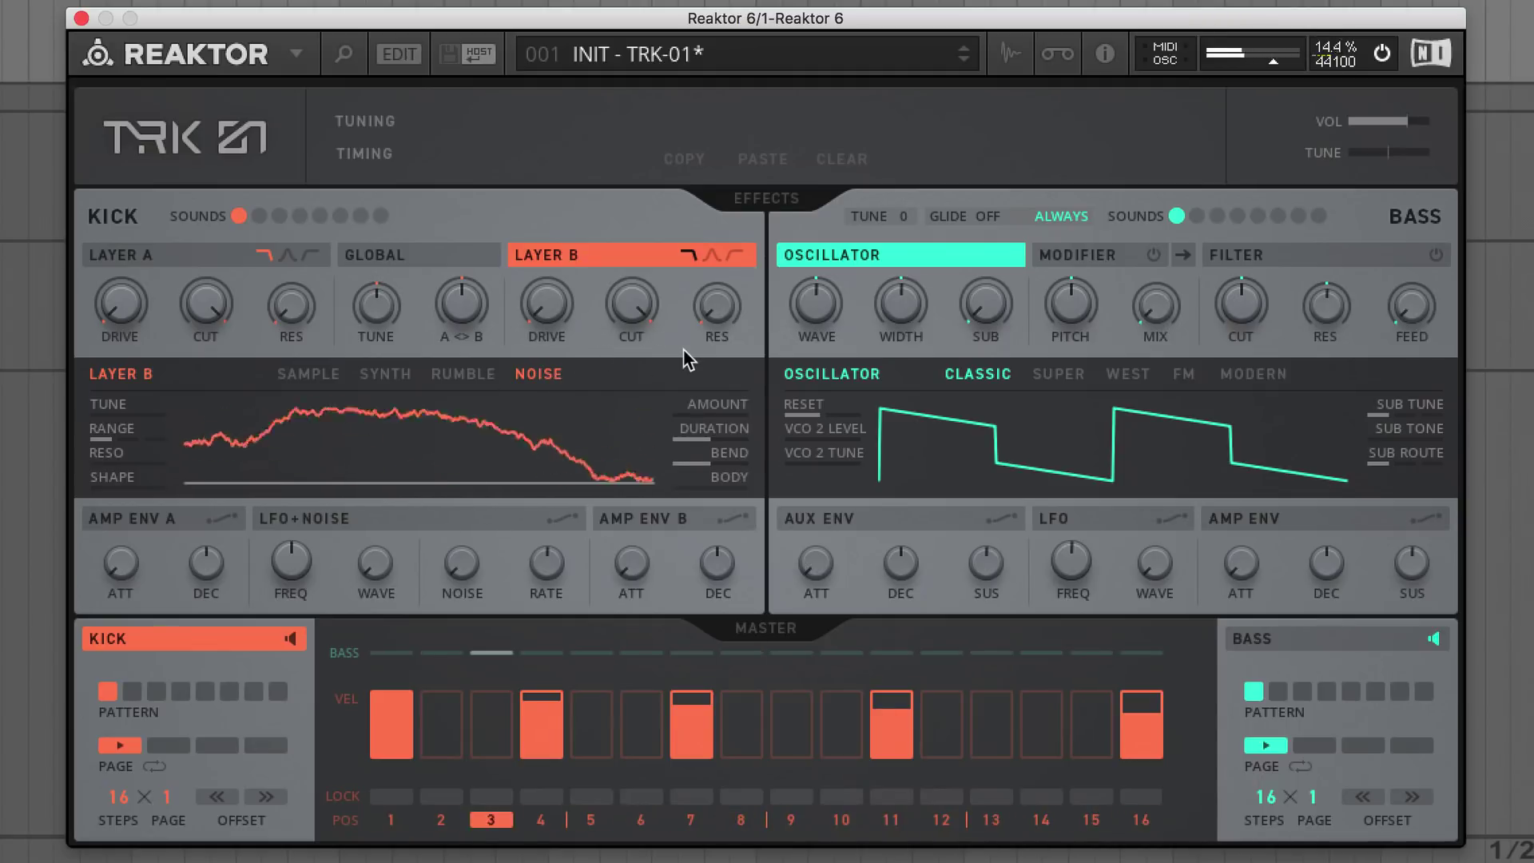
drag(474, 302, 482, 382)
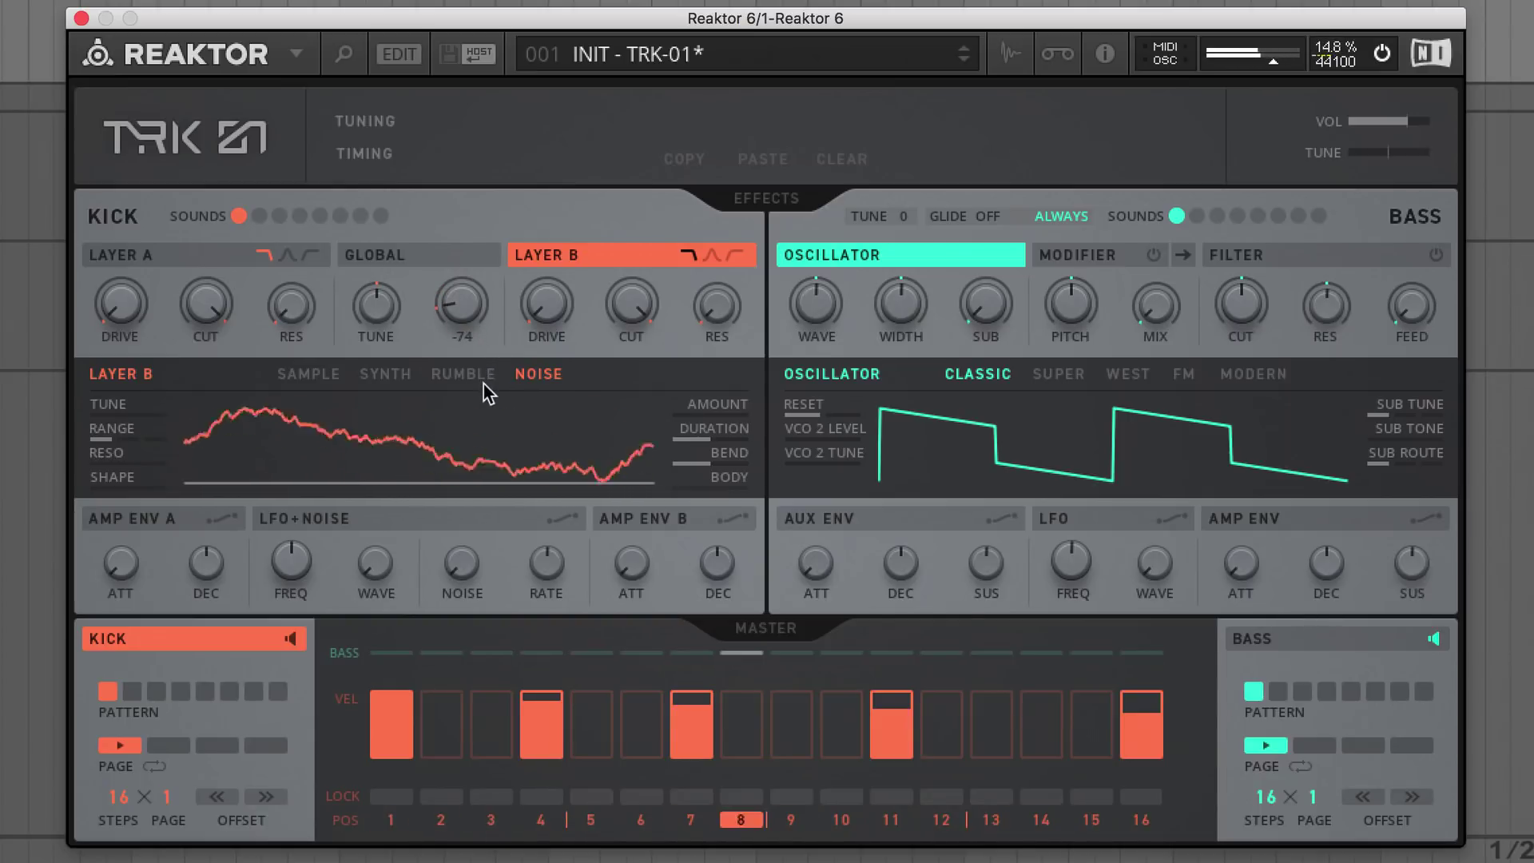
mouse_move(556, 303)
drag(554, 302, 556, 257)
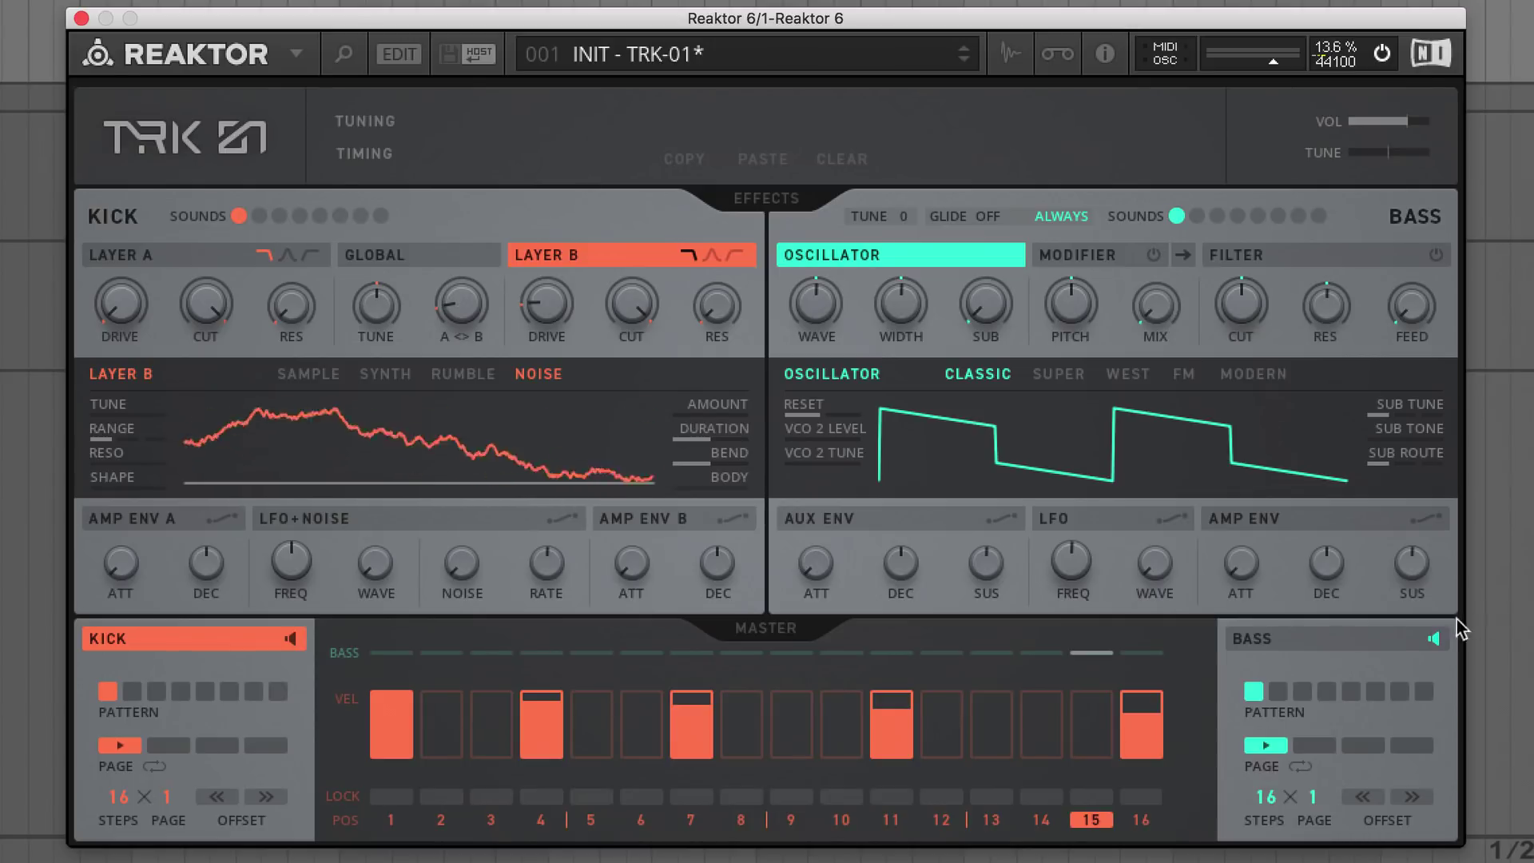
click(1348, 645)
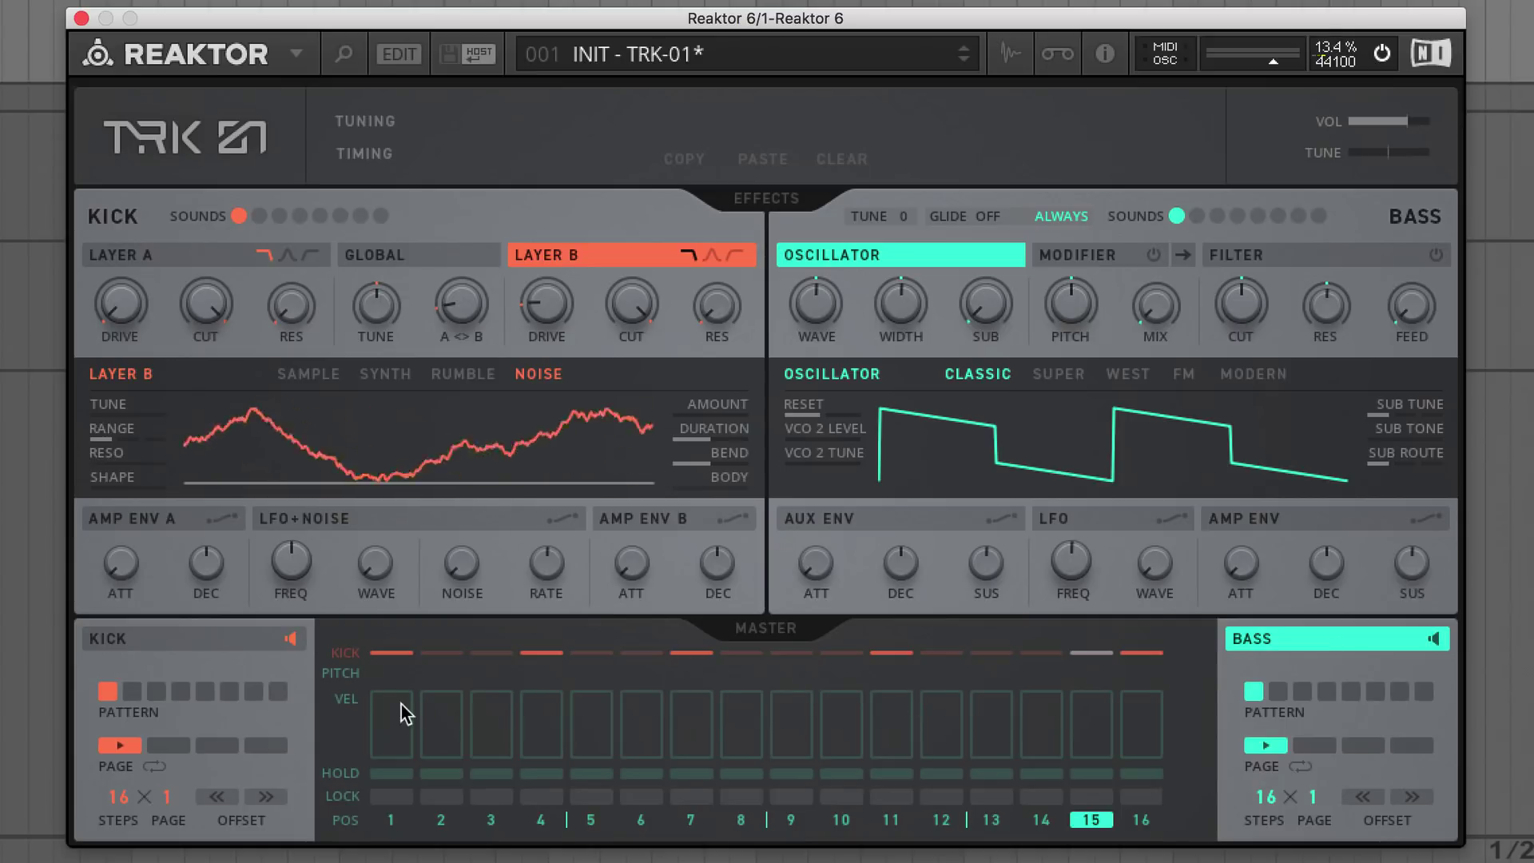
Place bass notes on steps 1, 4, 7, 11 and 16, then show the Tuning panel
click(542, 704)
click(691, 703)
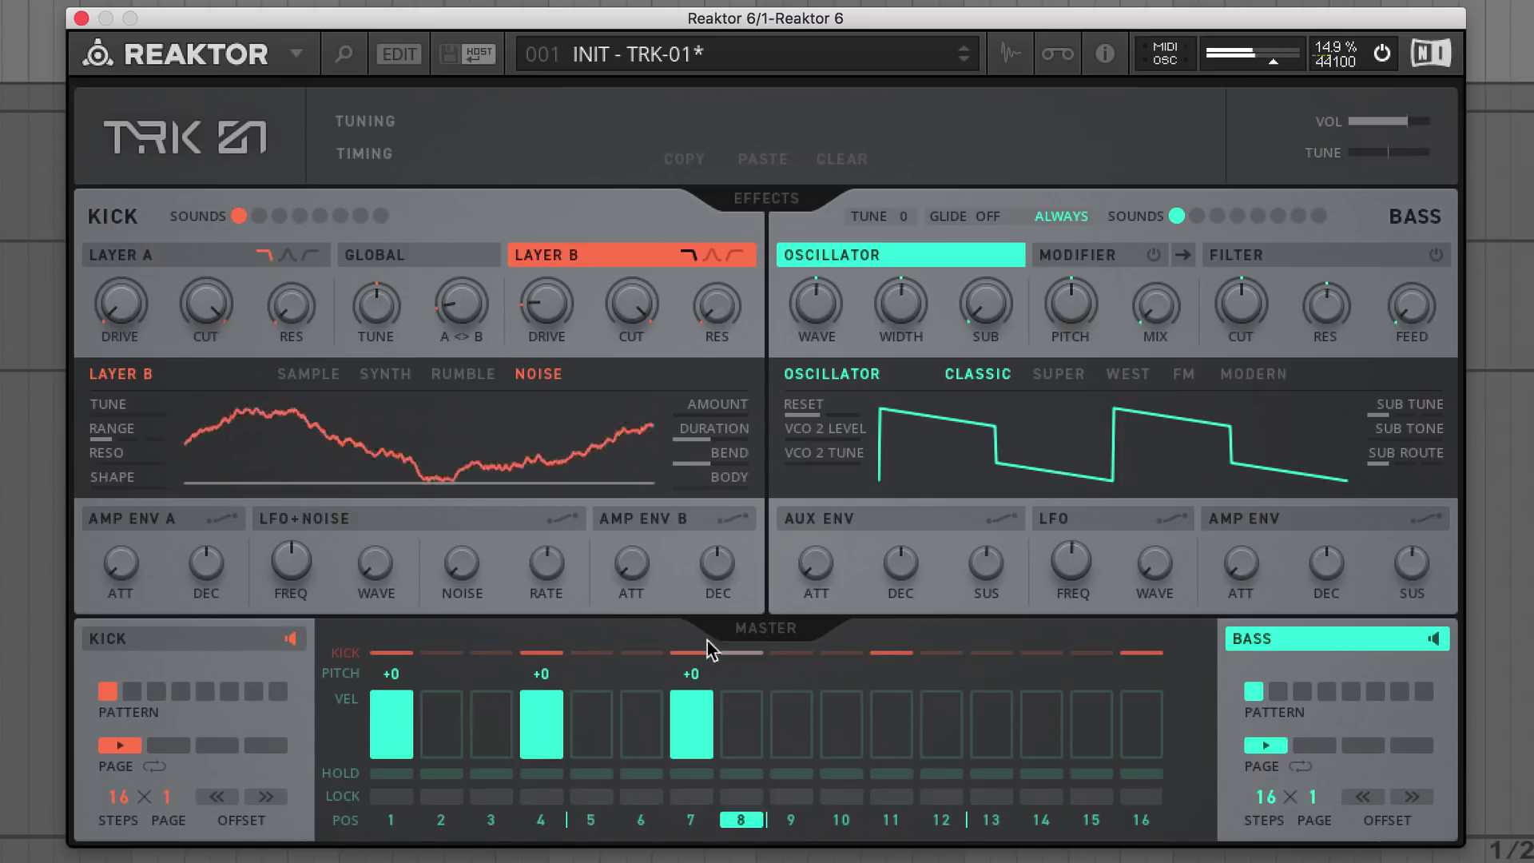
click(890, 702)
click(1141, 703)
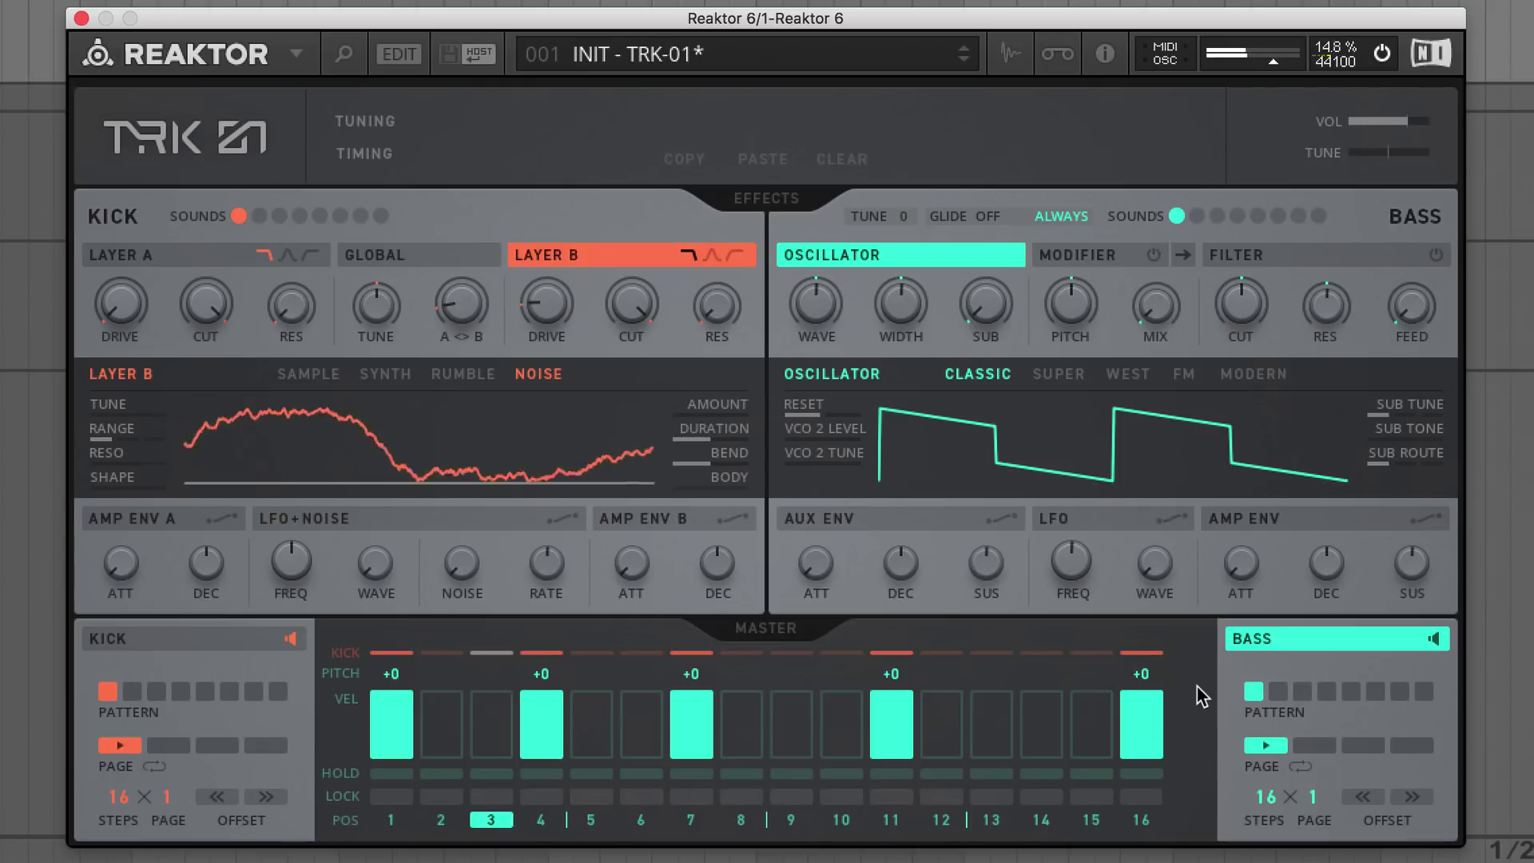
click(362, 123)
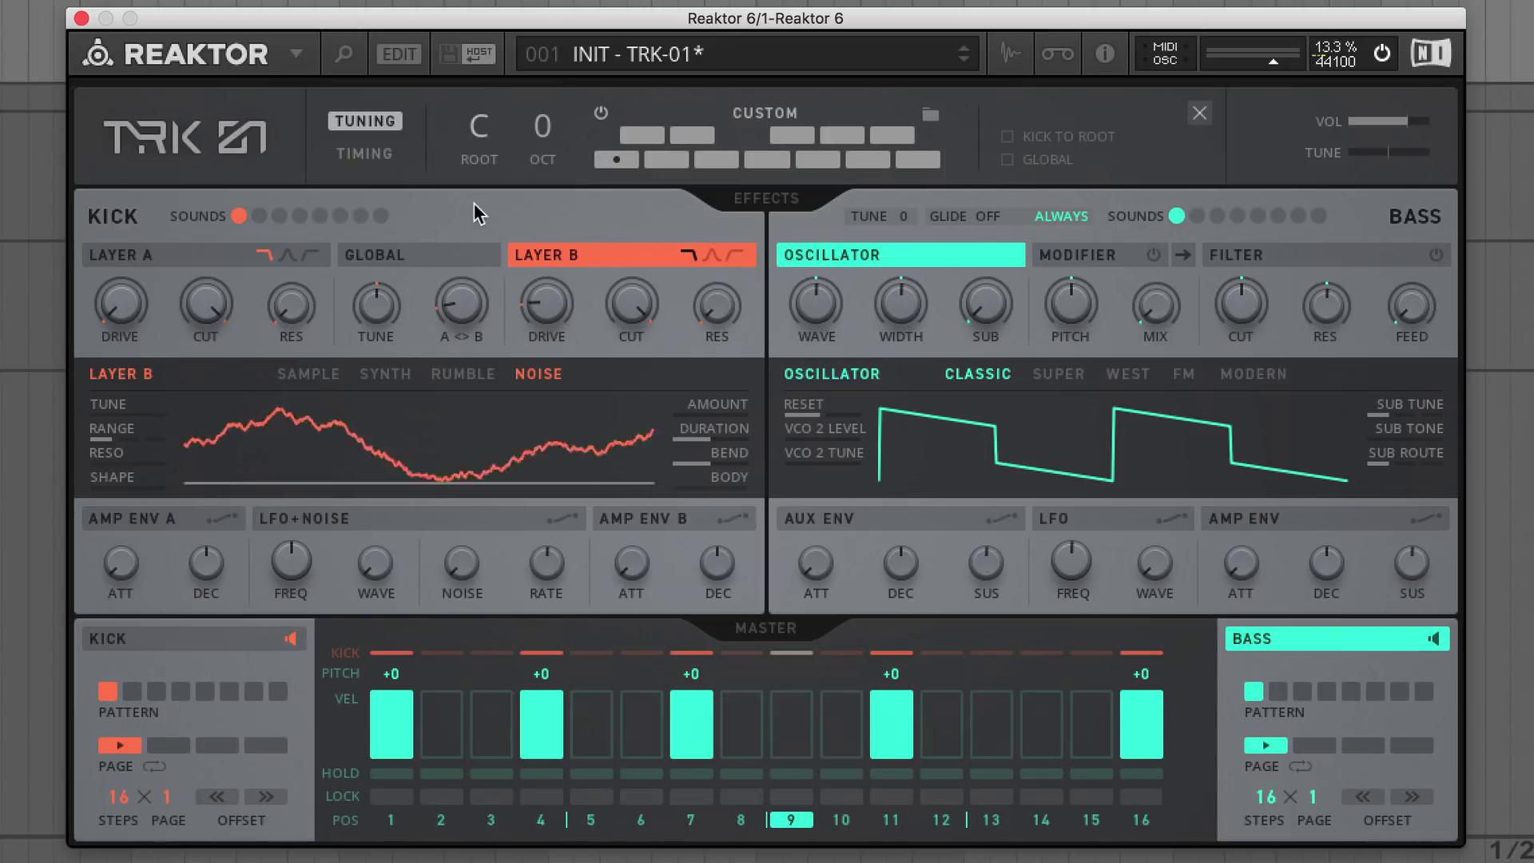
Set the bass to the Minor scale at octave 1 with oscillator wave 100 (square)
click(930, 117)
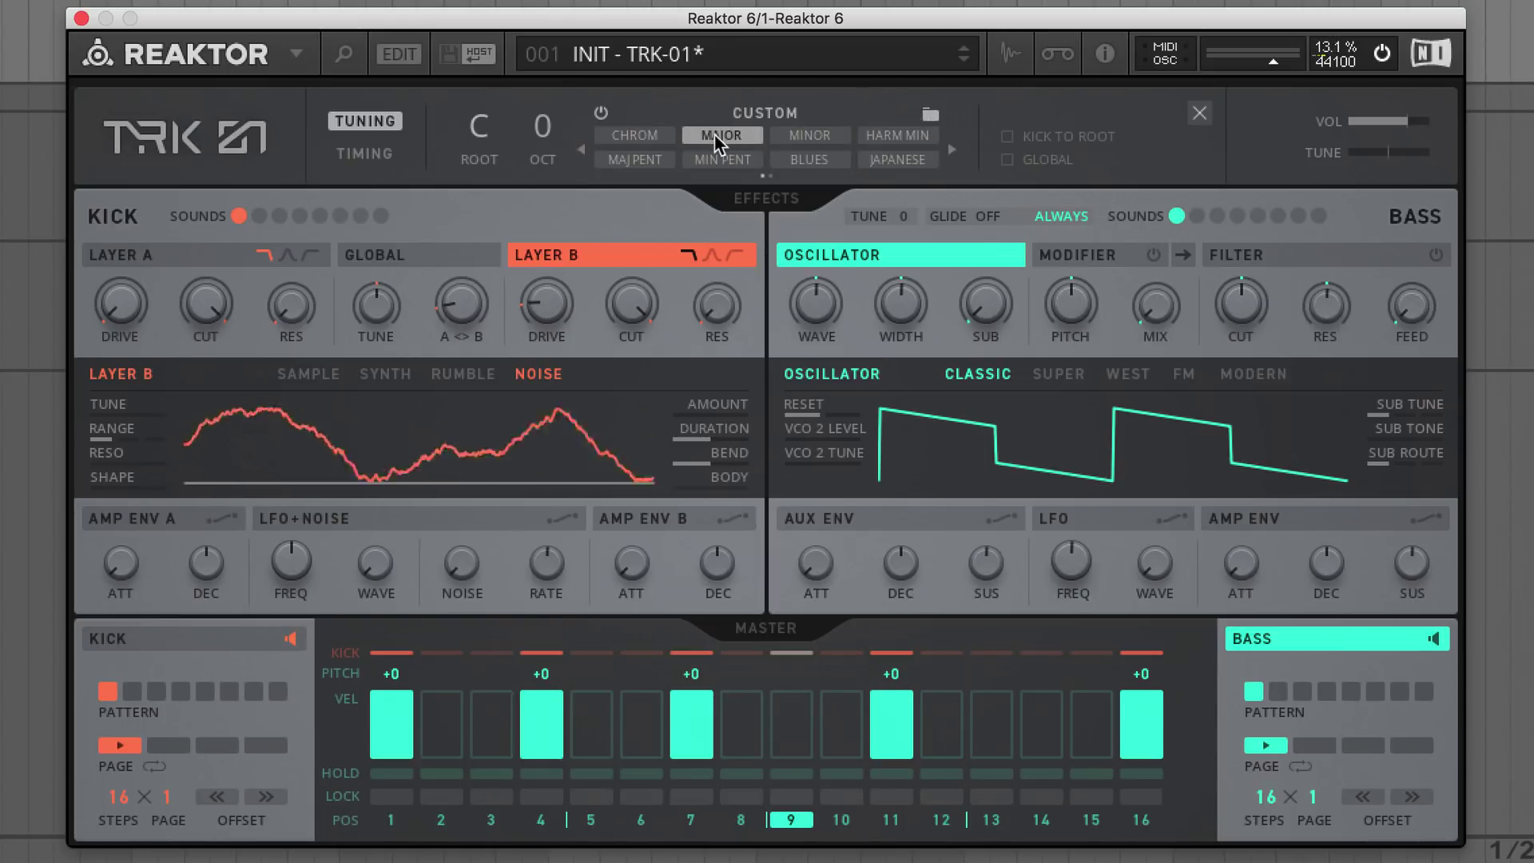
click(809, 135)
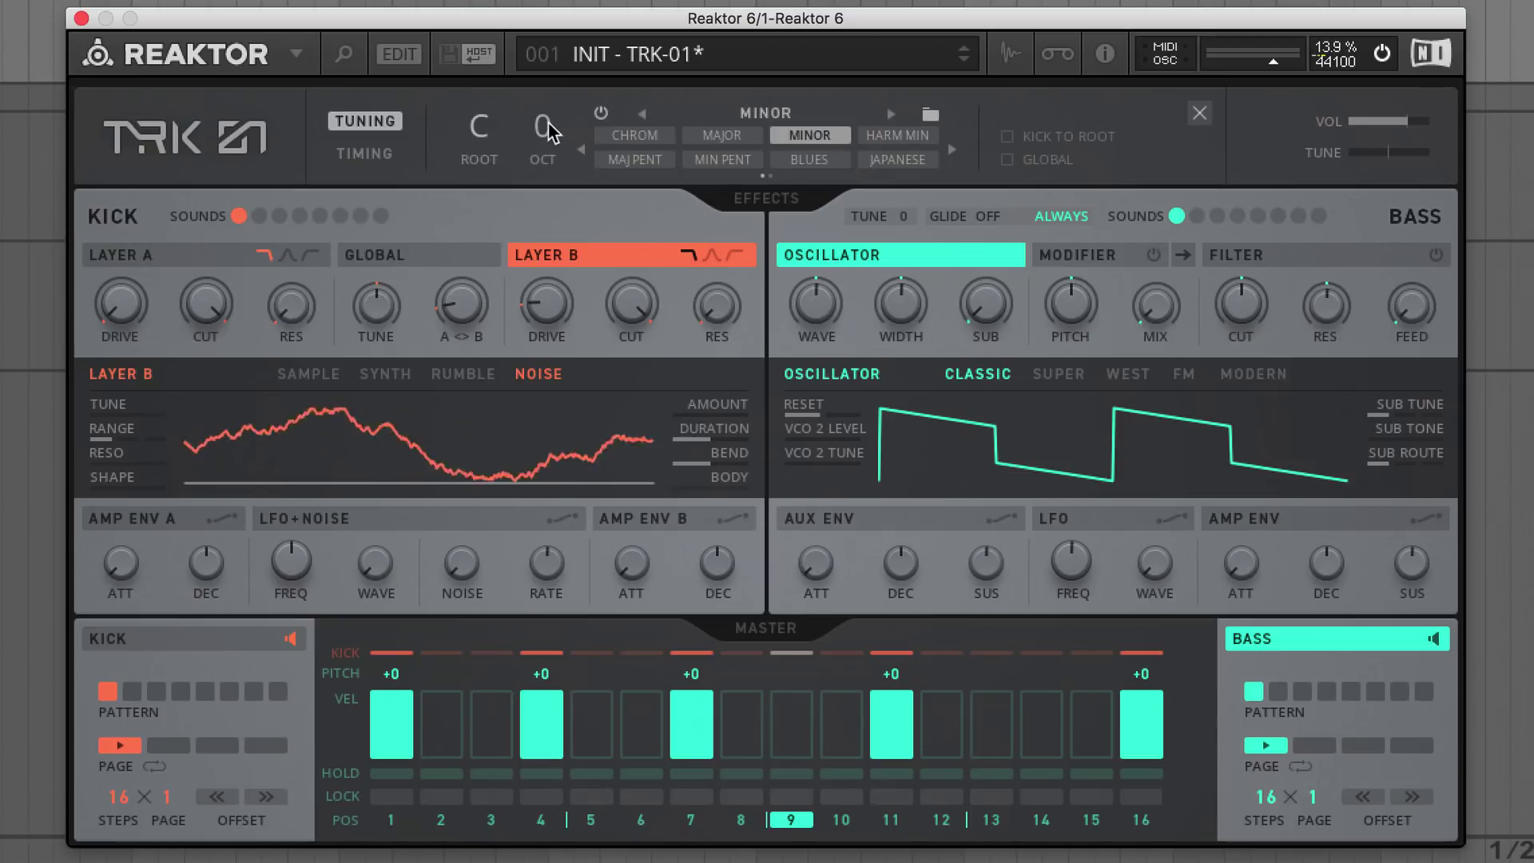
drag(550, 108, 550, 46)
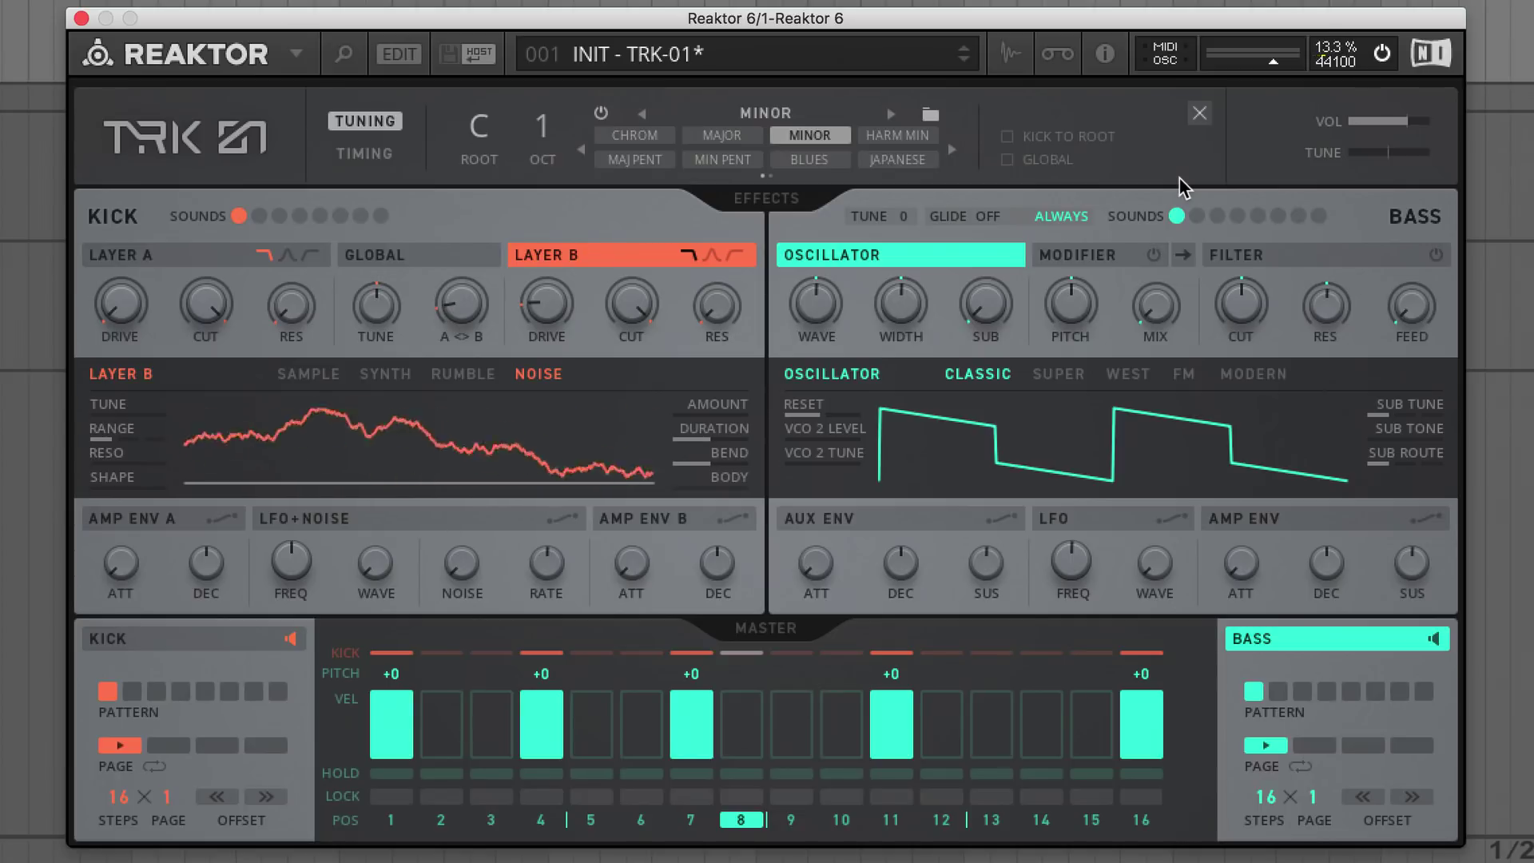
mouse_move(820, 296)
drag(821, 304, 829, 150)
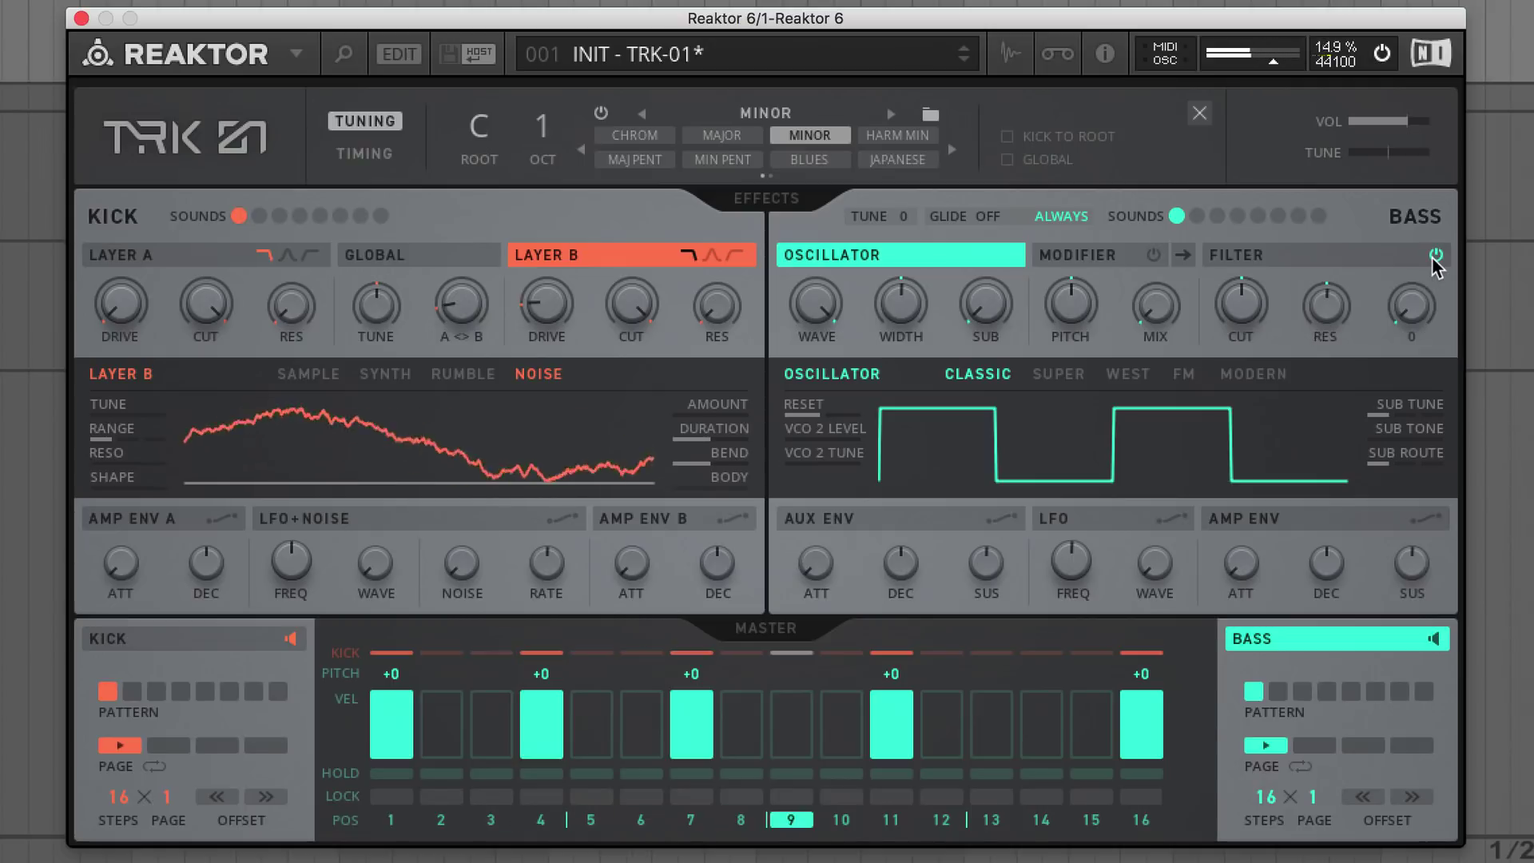
Lower the bass cutoff, set amp decay to about 1.65 s and sustain to 64, then close Tuning
drag(1267, 298, 1281, 382)
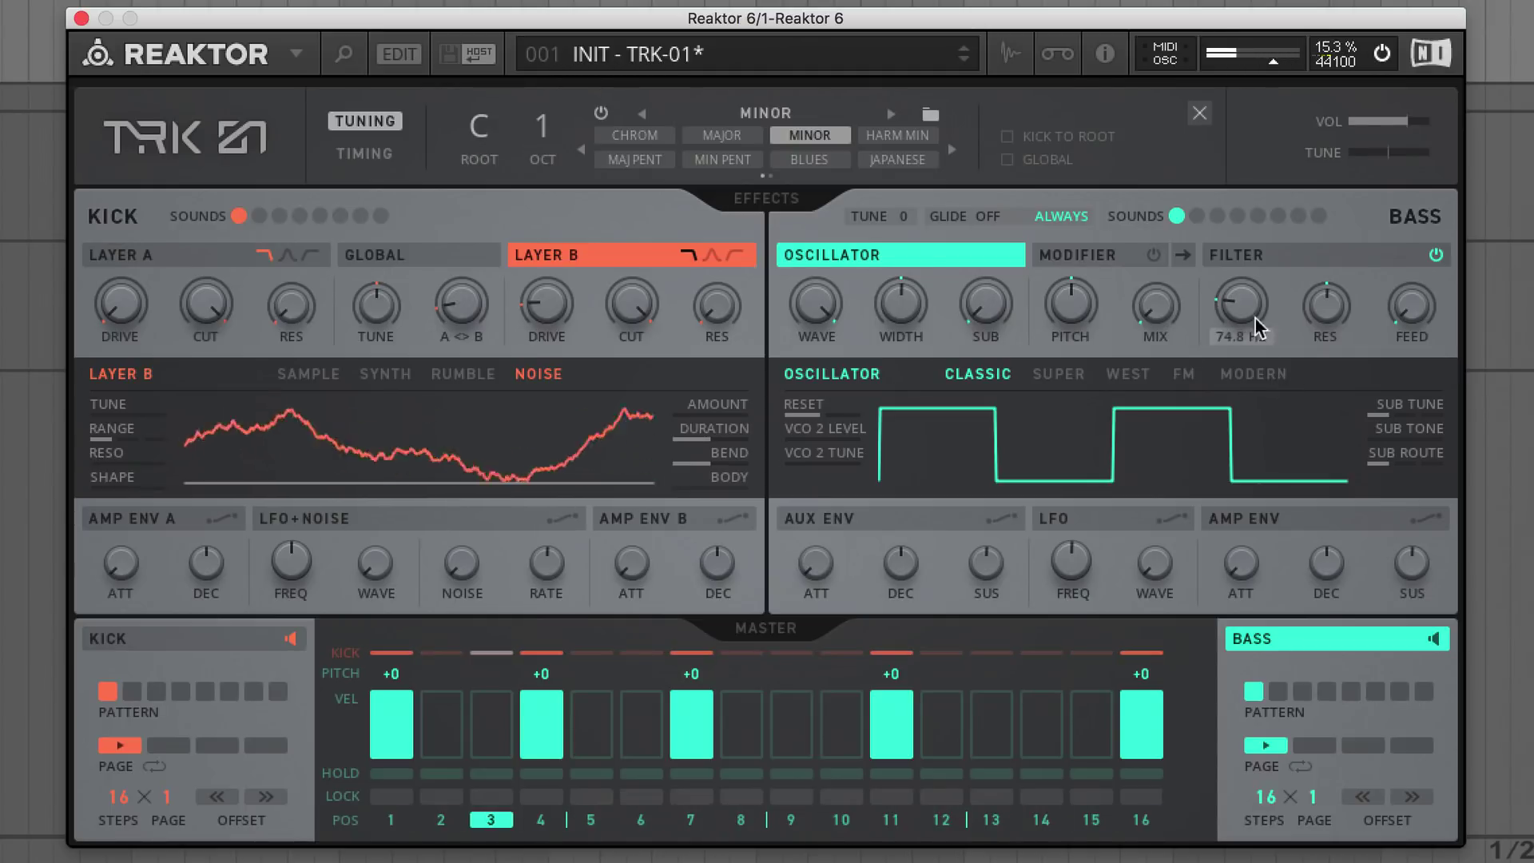
scroll(1249, 304, down, 2)
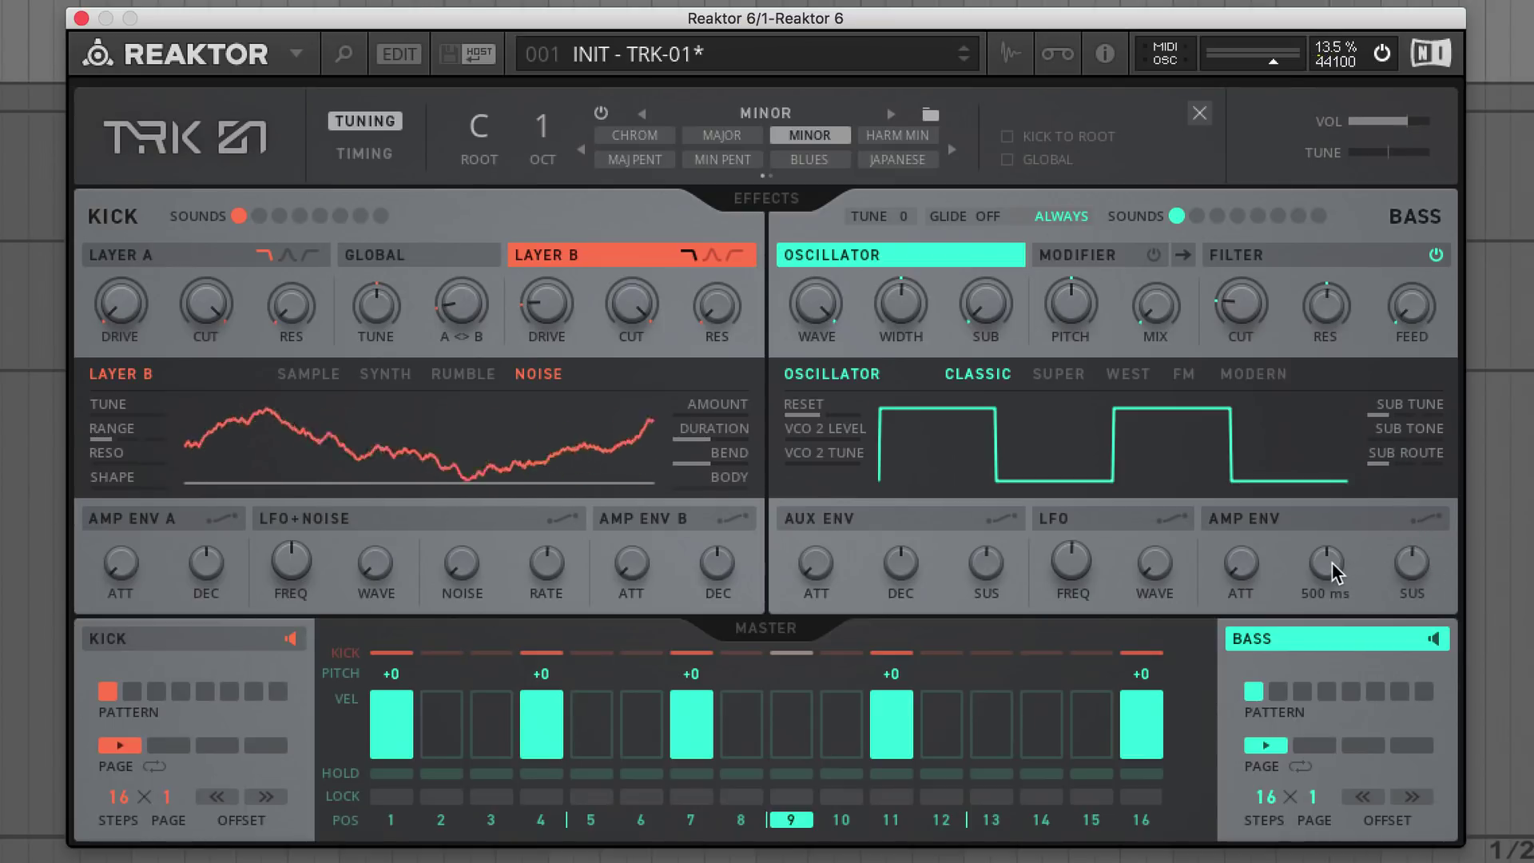
drag(1332, 561, 1335, 495)
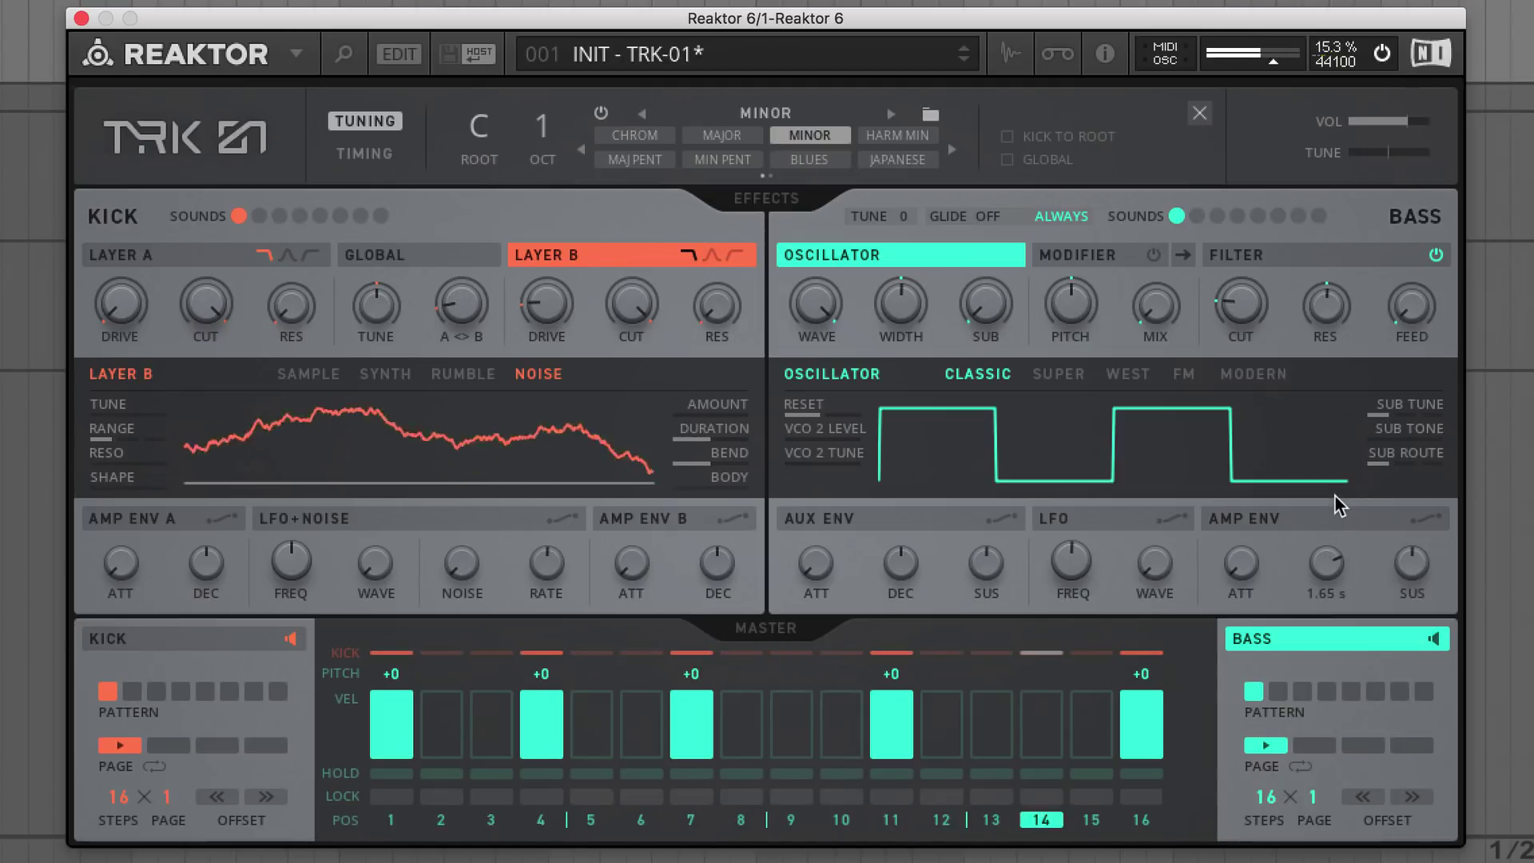
drag(1411, 562, 1411, 454)
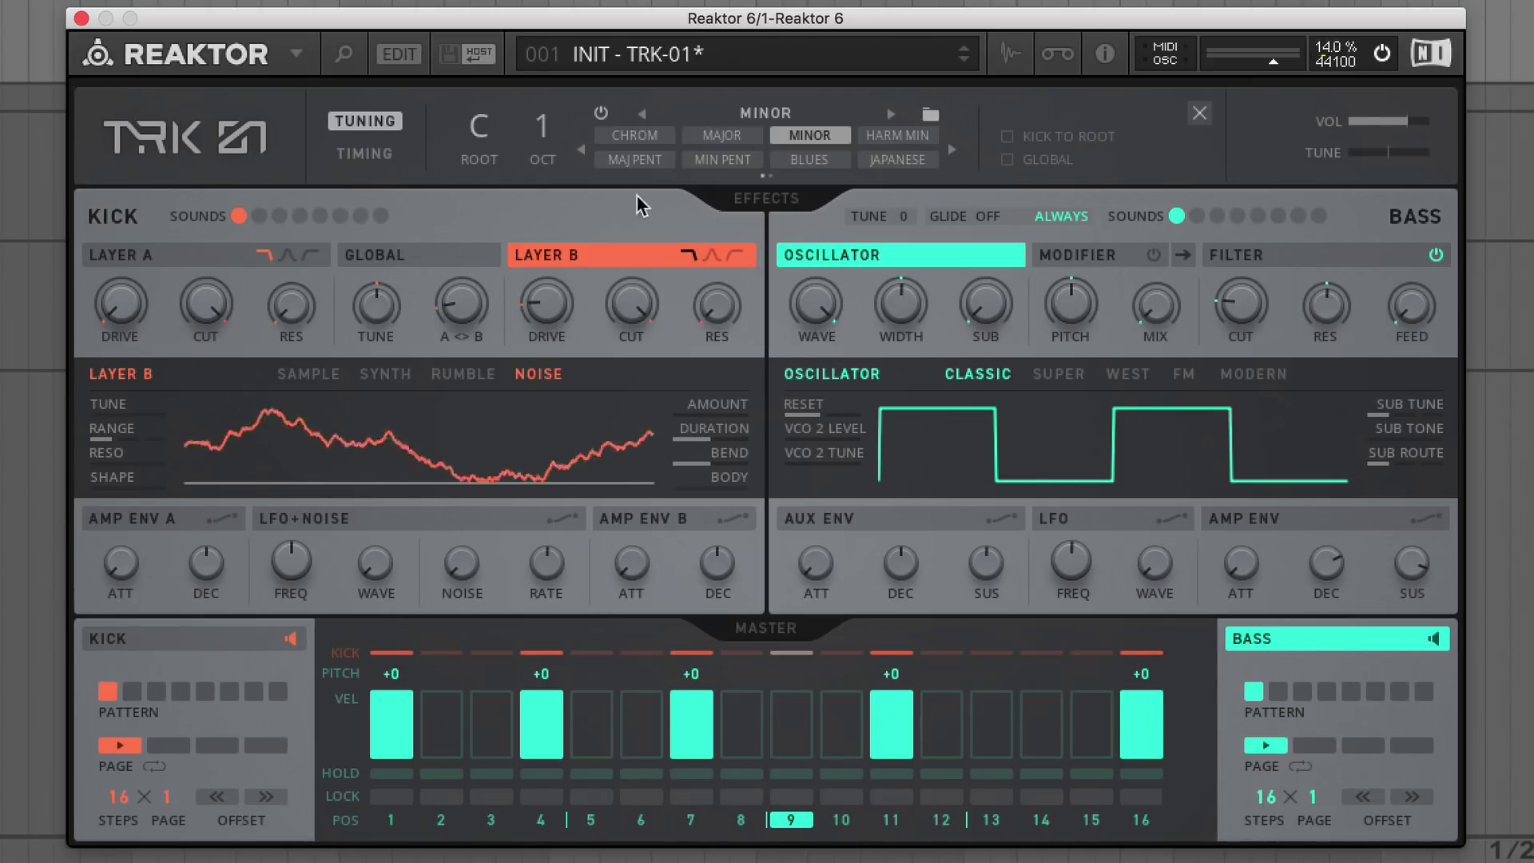
click(375, 122)
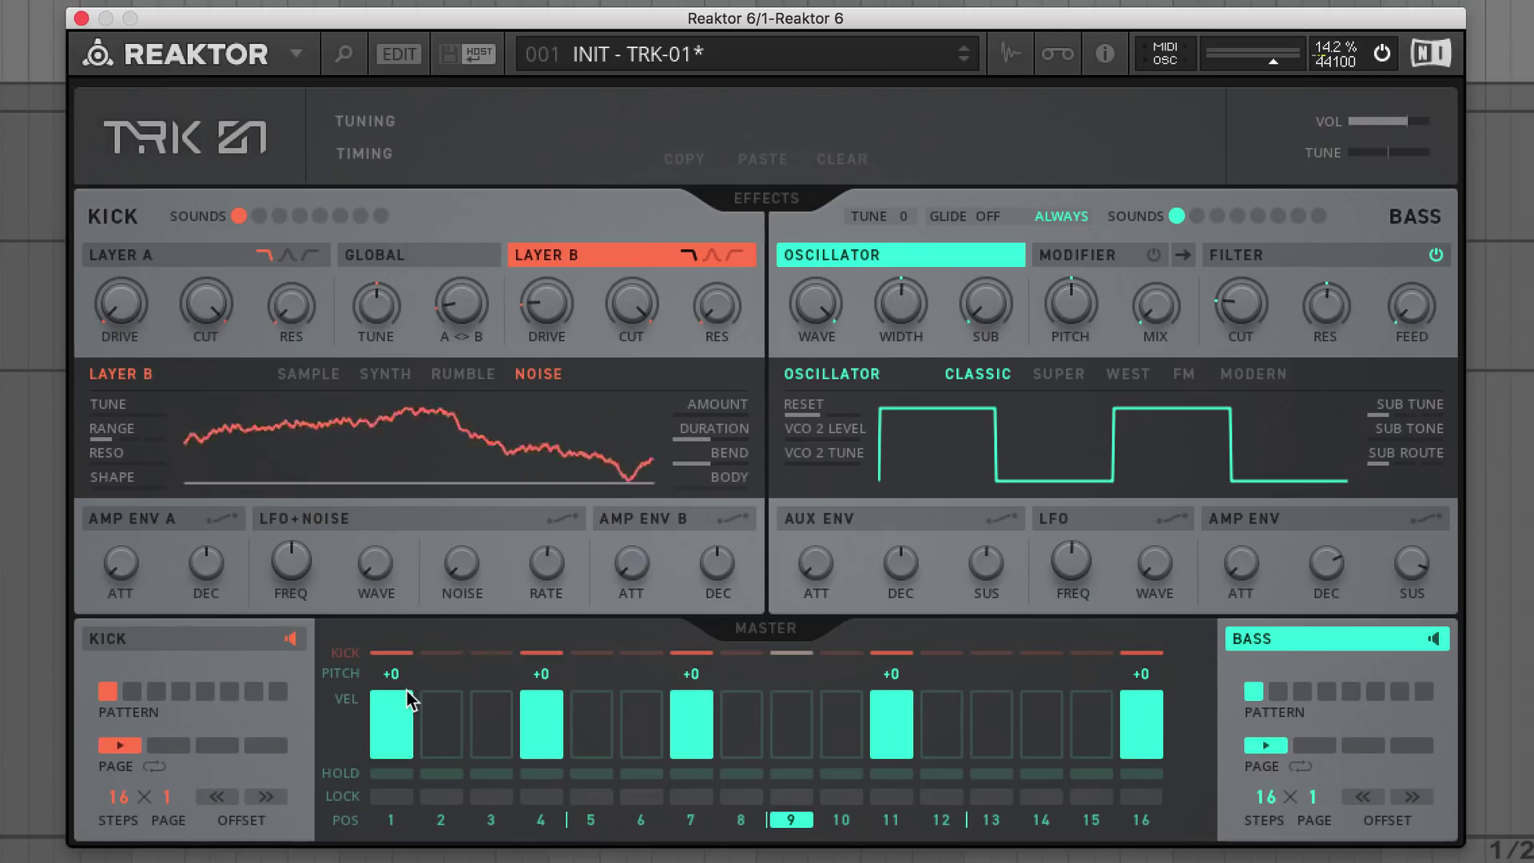
Extend the bass pattern to 4 pages
drag(1318, 797, 1335, 640)
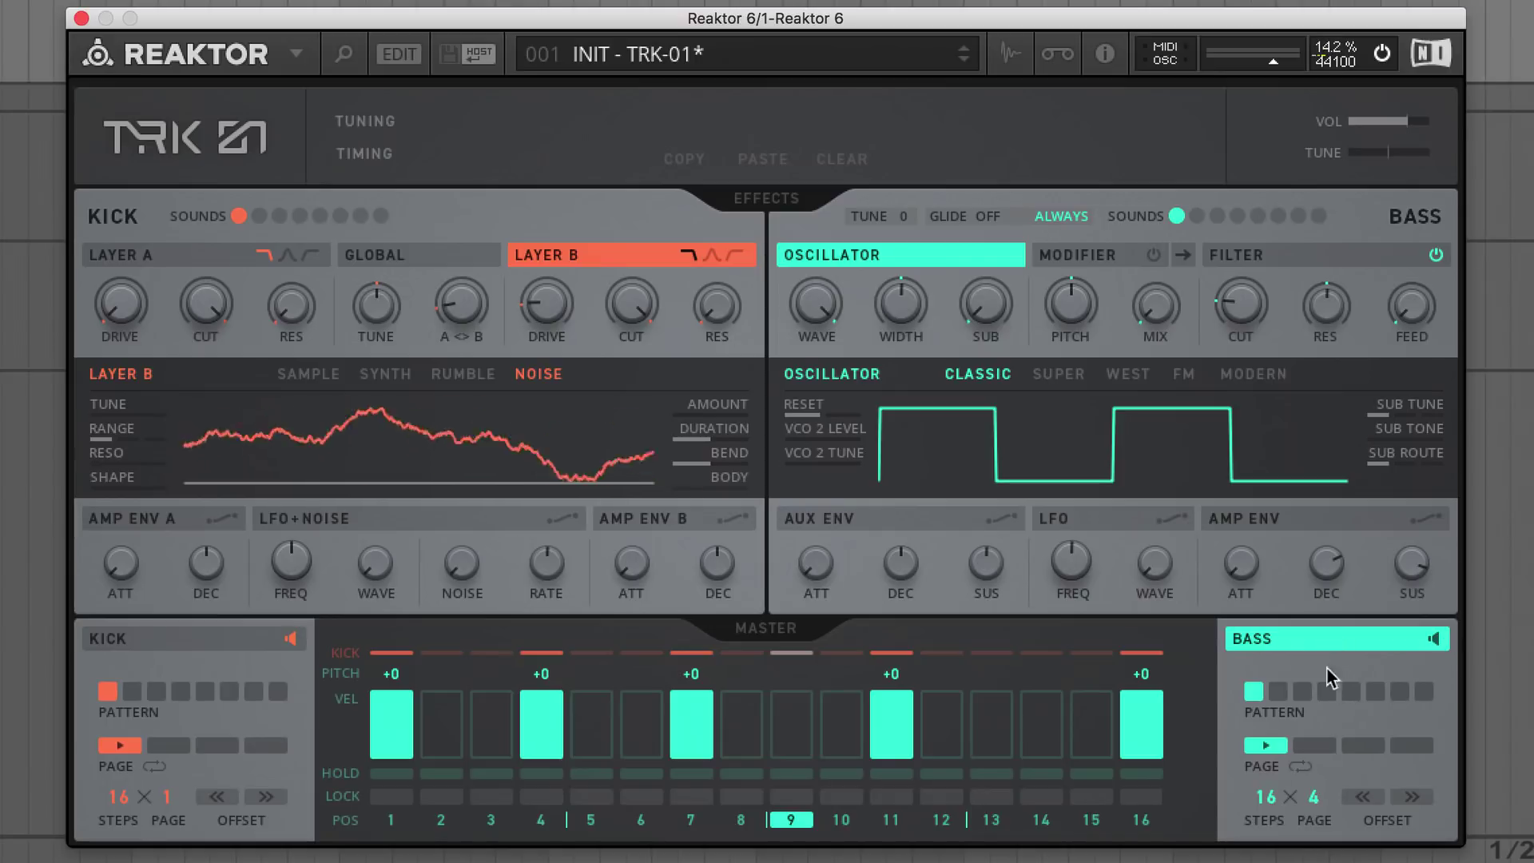
click(1333, 744)
click(1410, 746)
click(1277, 749)
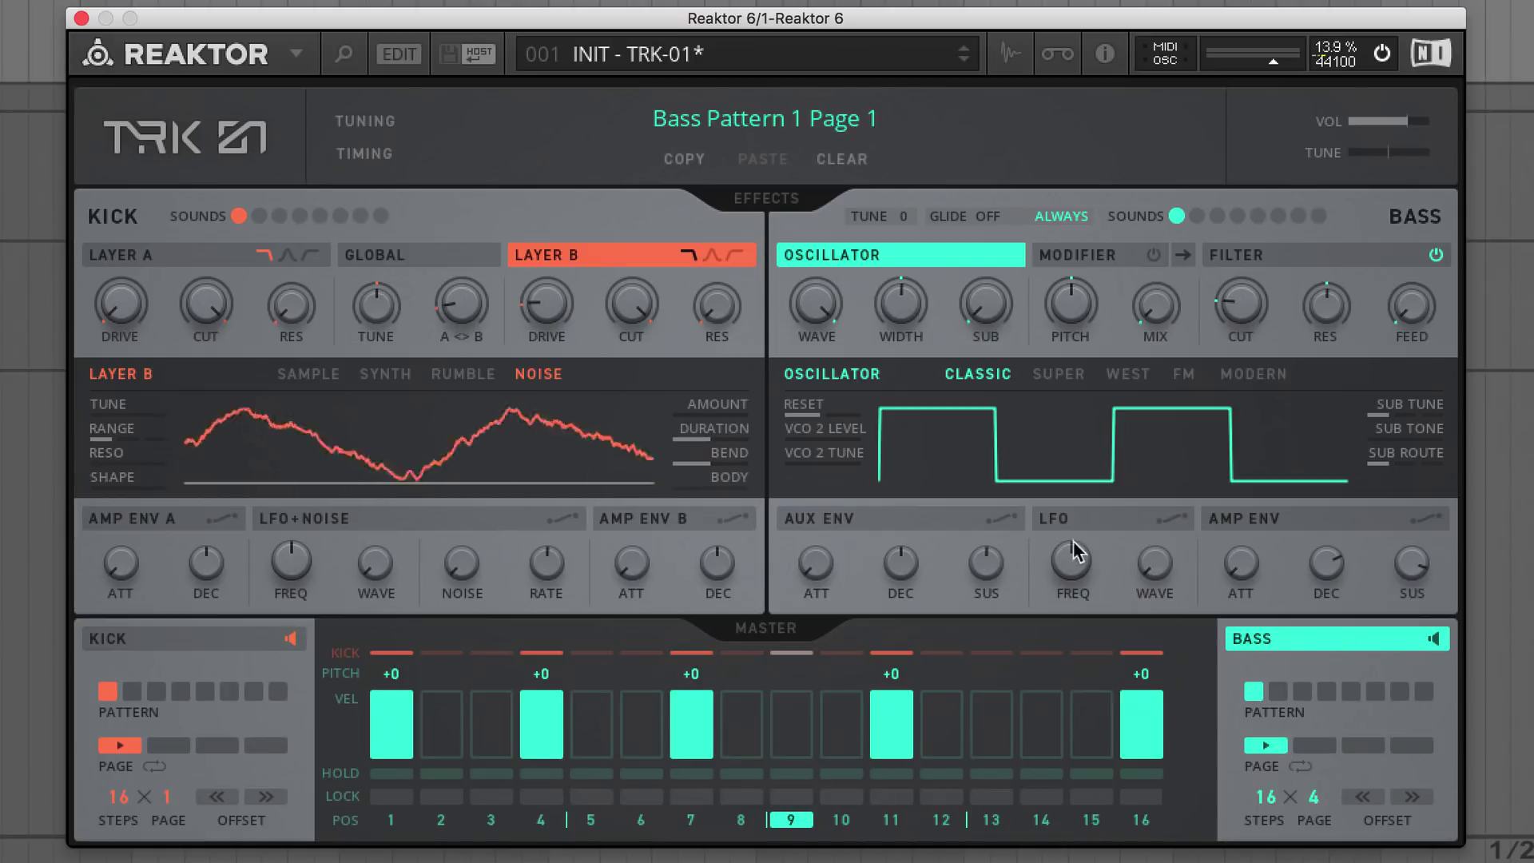
Copy bass page 1's pattern and paste it into pages 2, 3 and 4
click(684, 159)
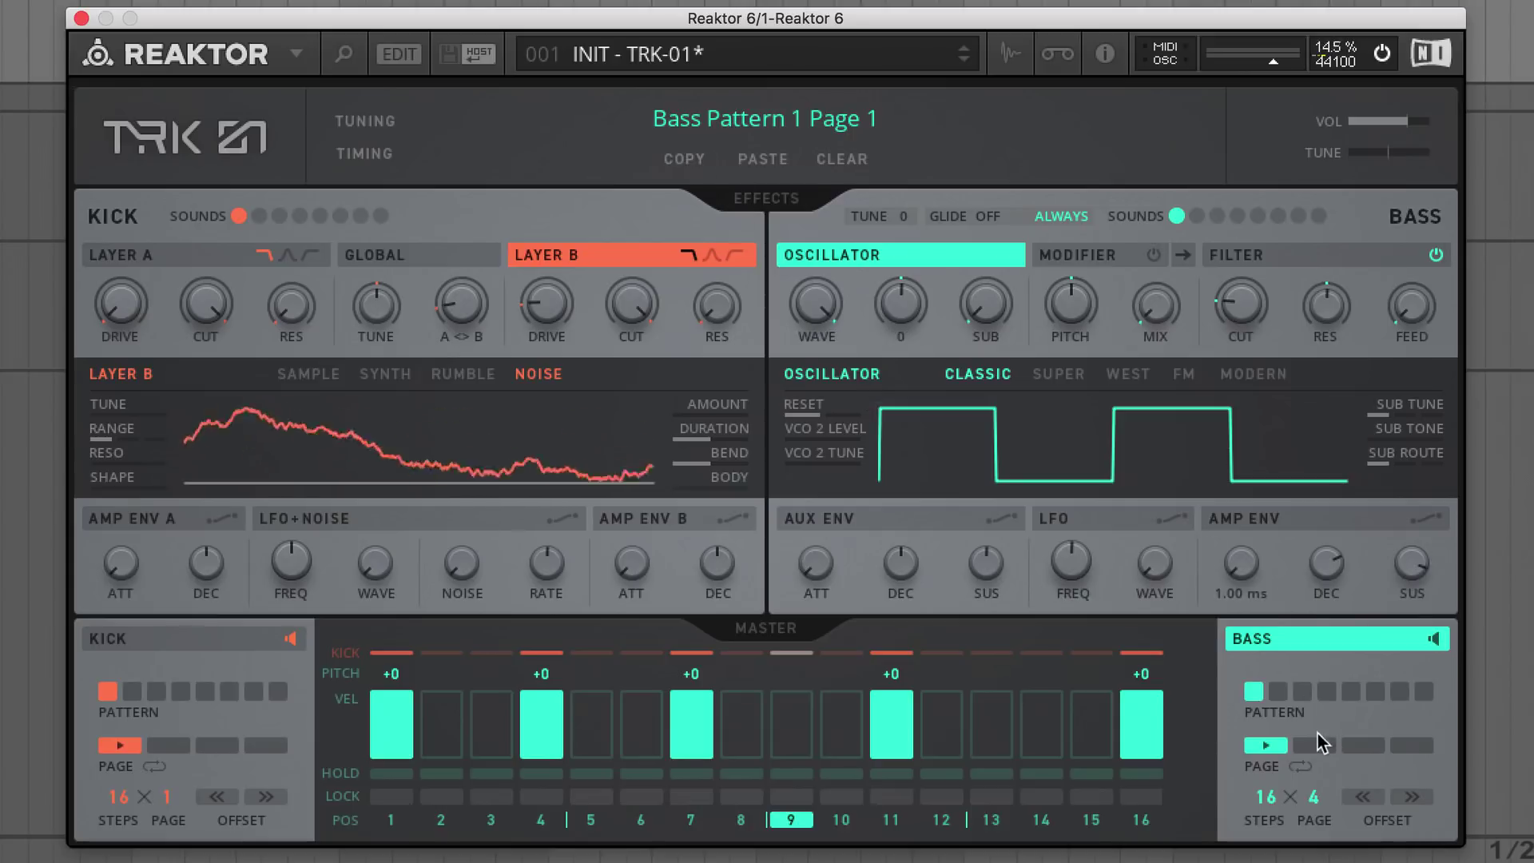
click(1314, 745)
click(774, 159)
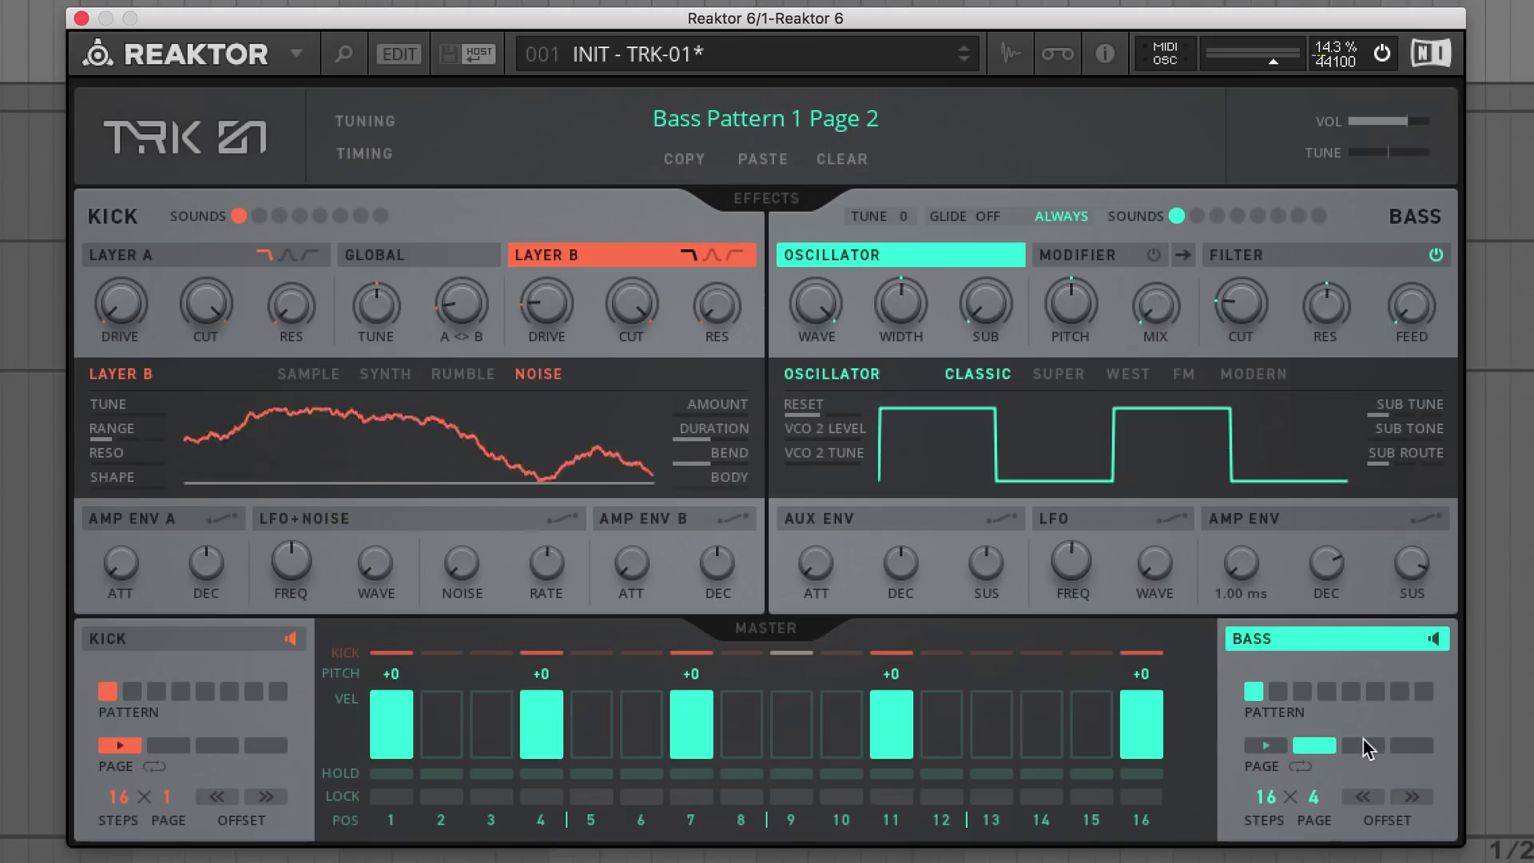
click(1363, 745)
click(758, 159)
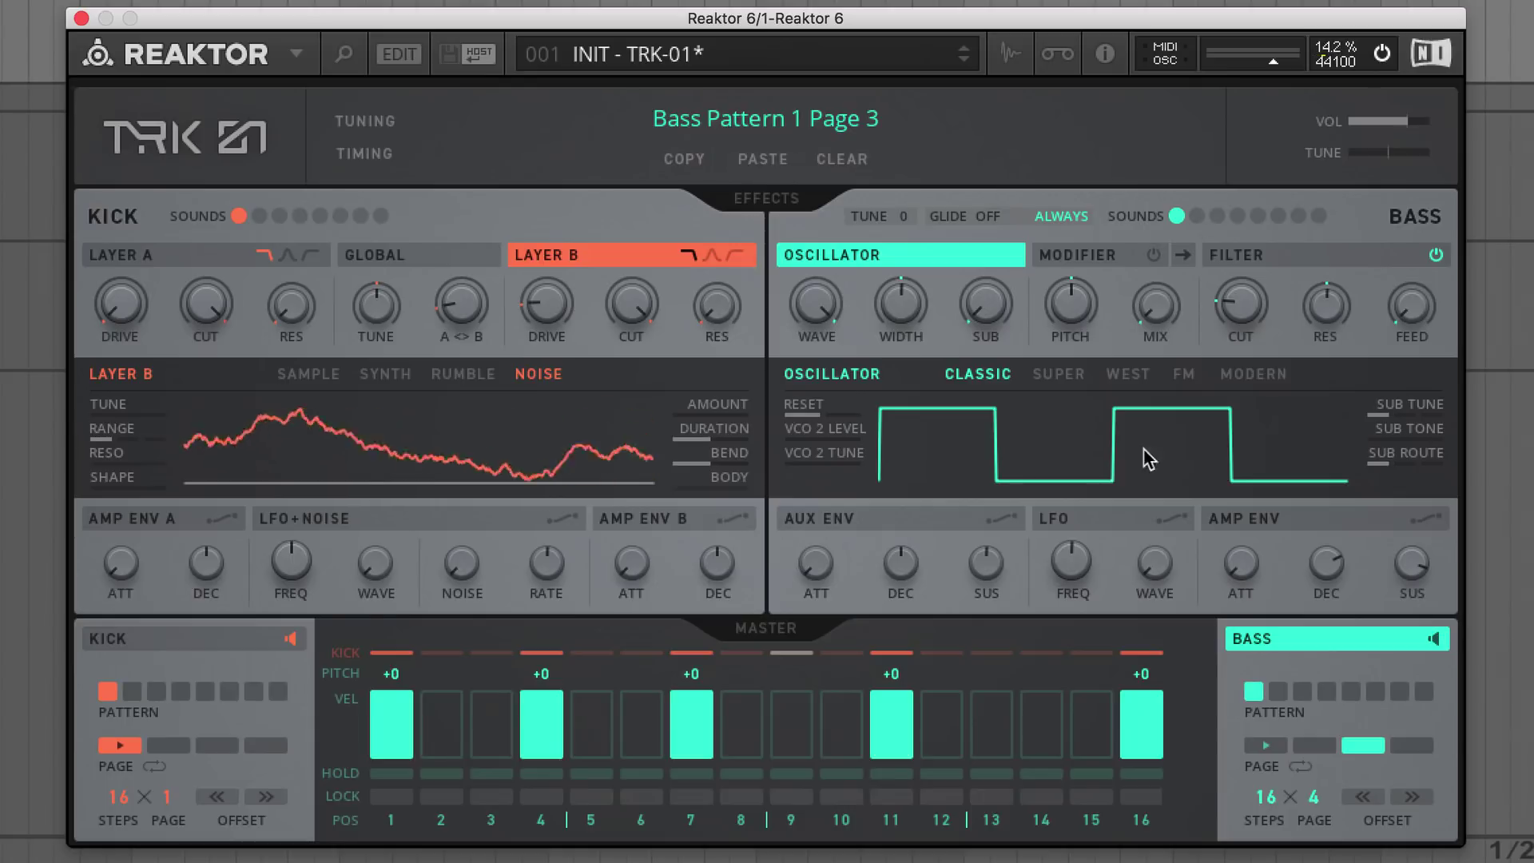
click(1412, 745)
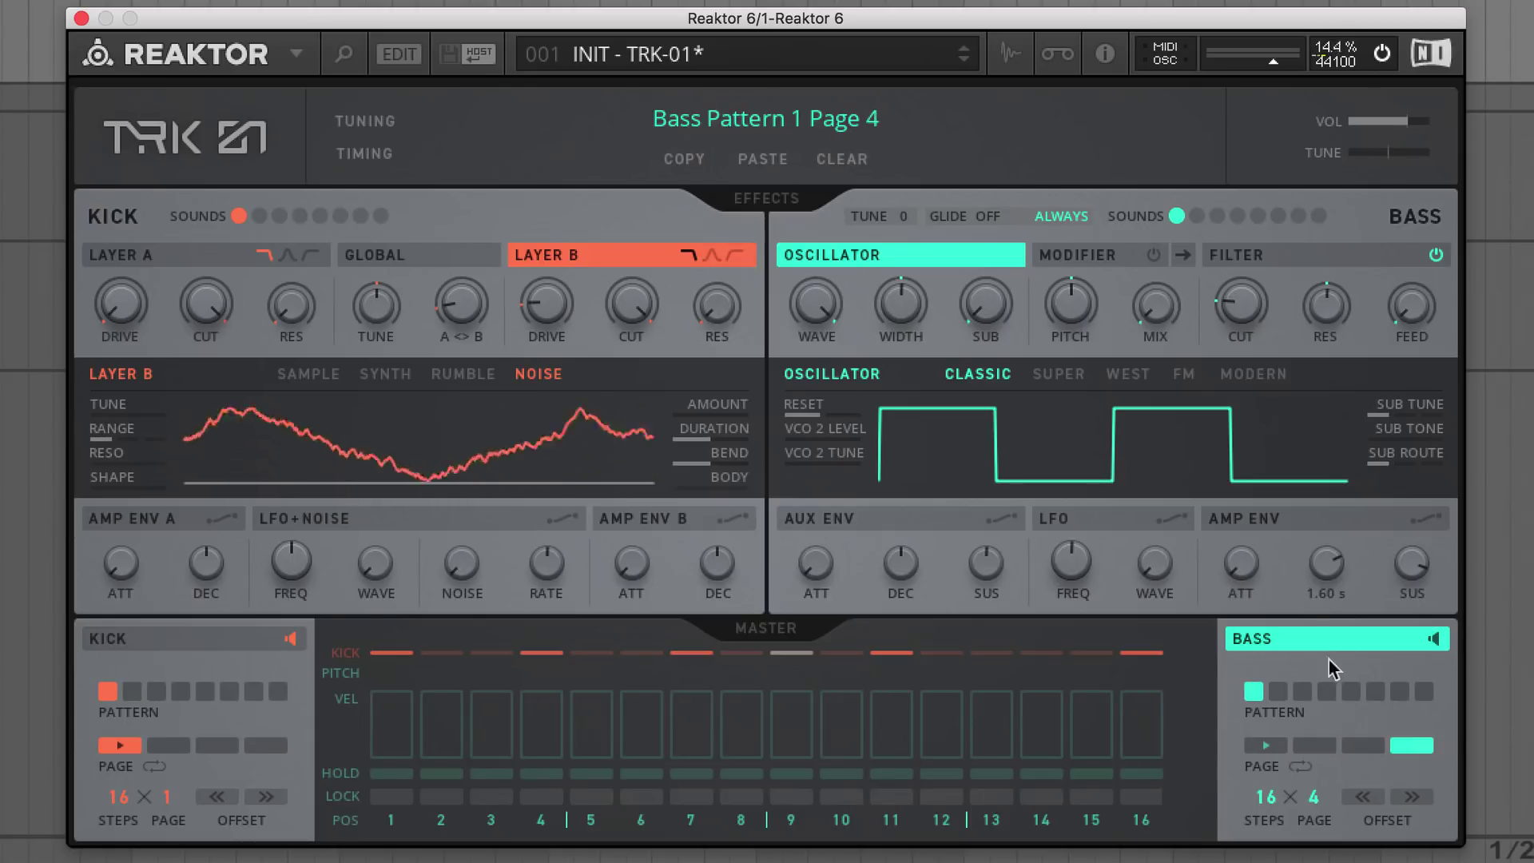
click(750, 159)
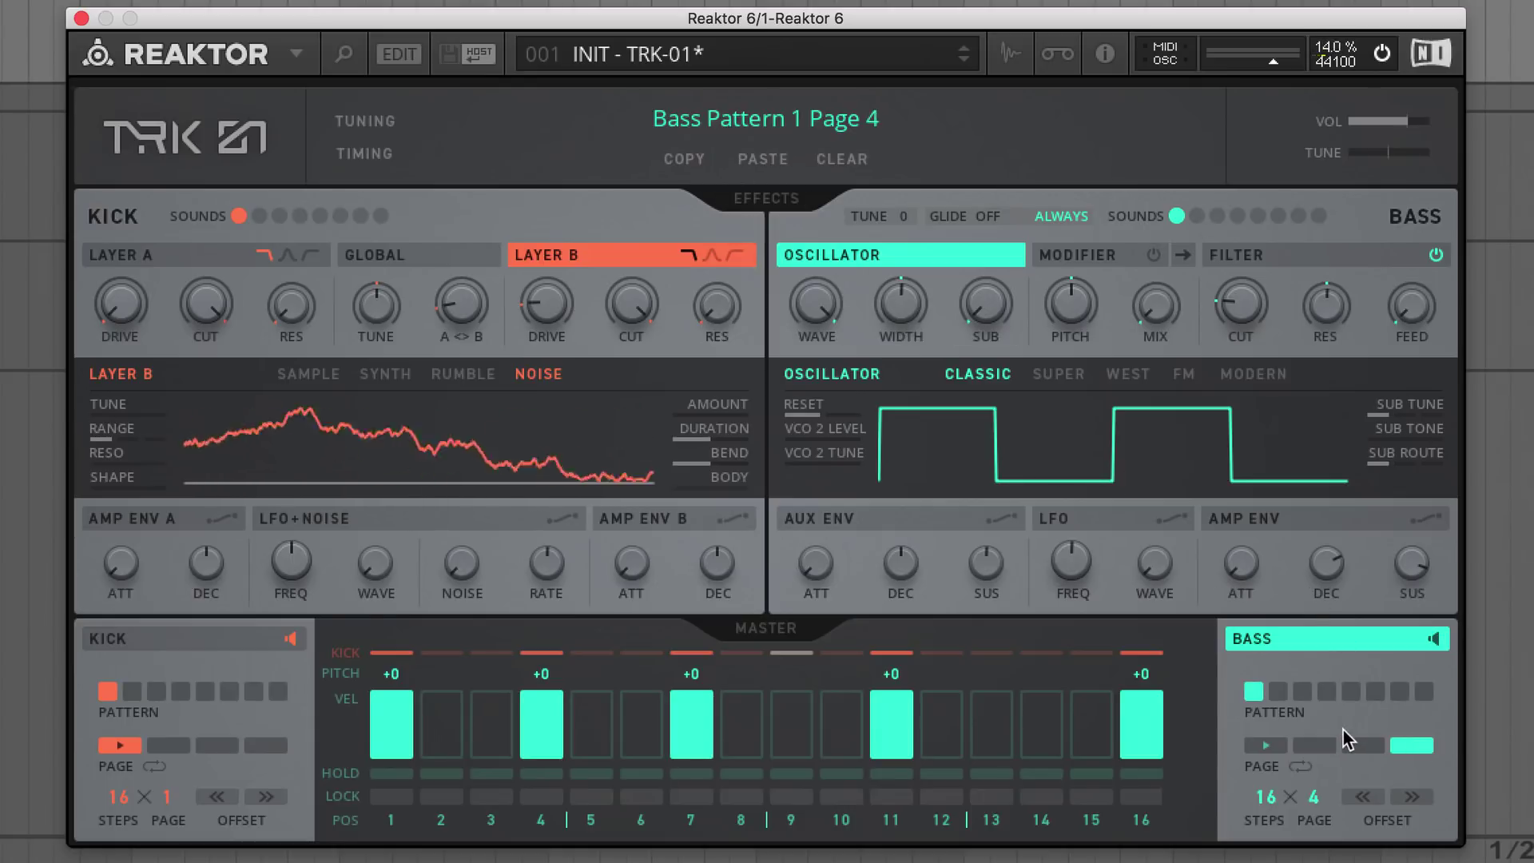
Review bass pages 2–4, return to page 1 and start playback
click(1314, 746)
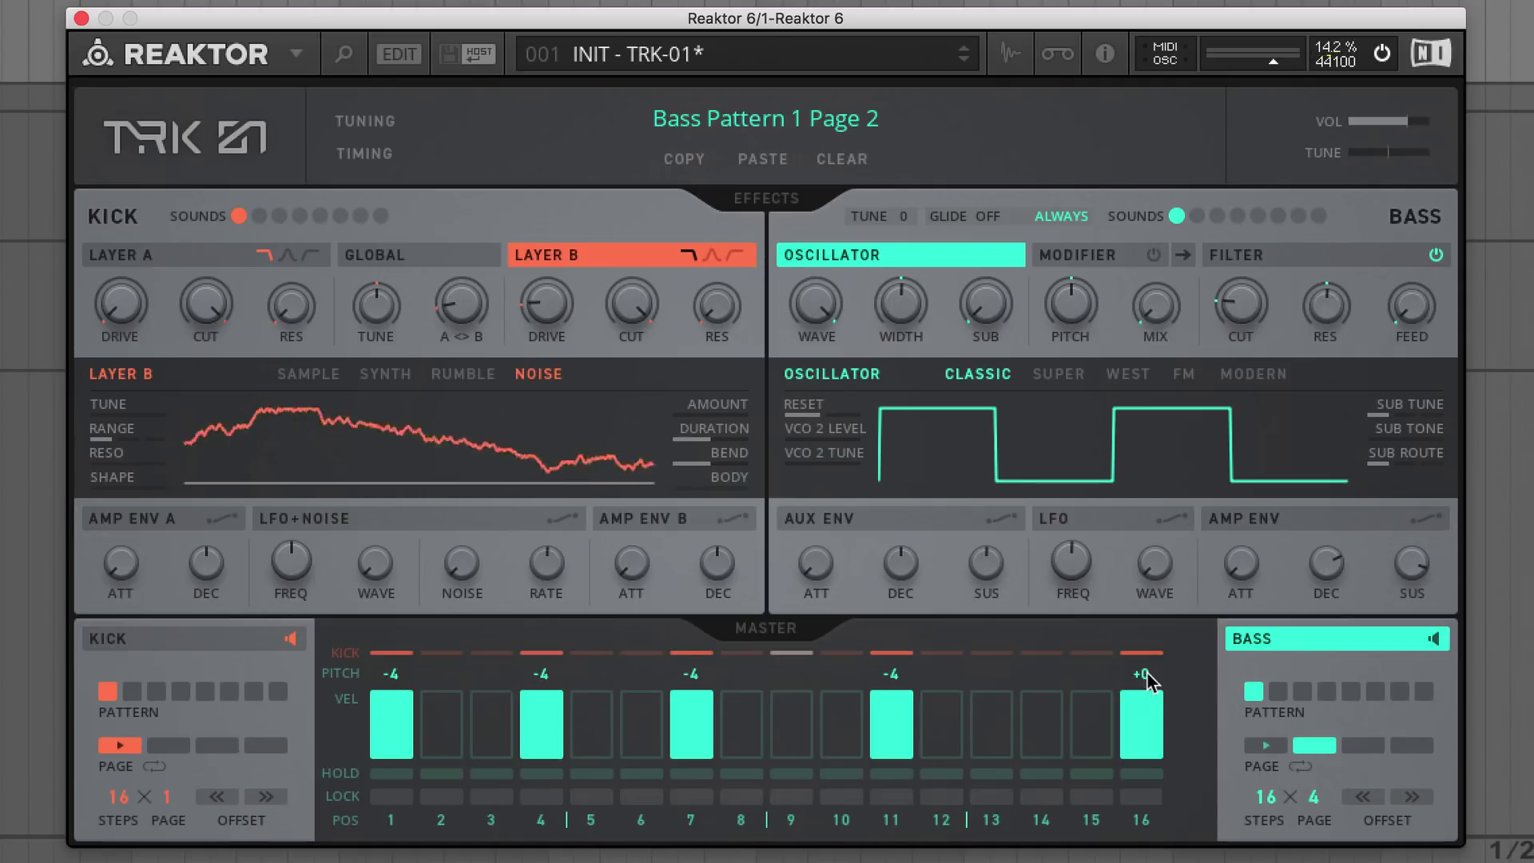
click(1363, 745)
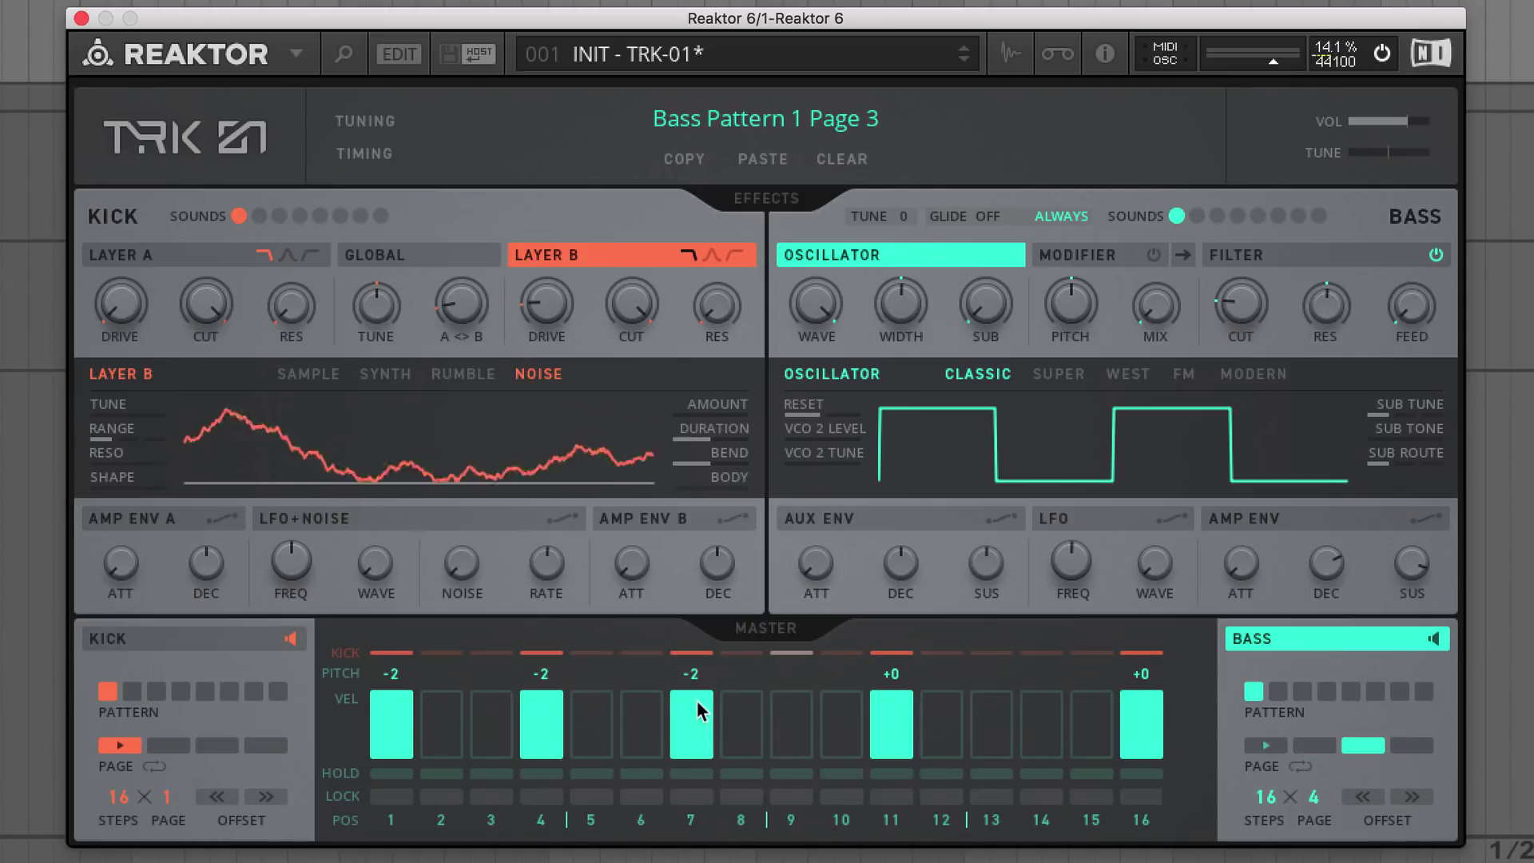
click(1411, 745)
click(1281, 745)
key(space)
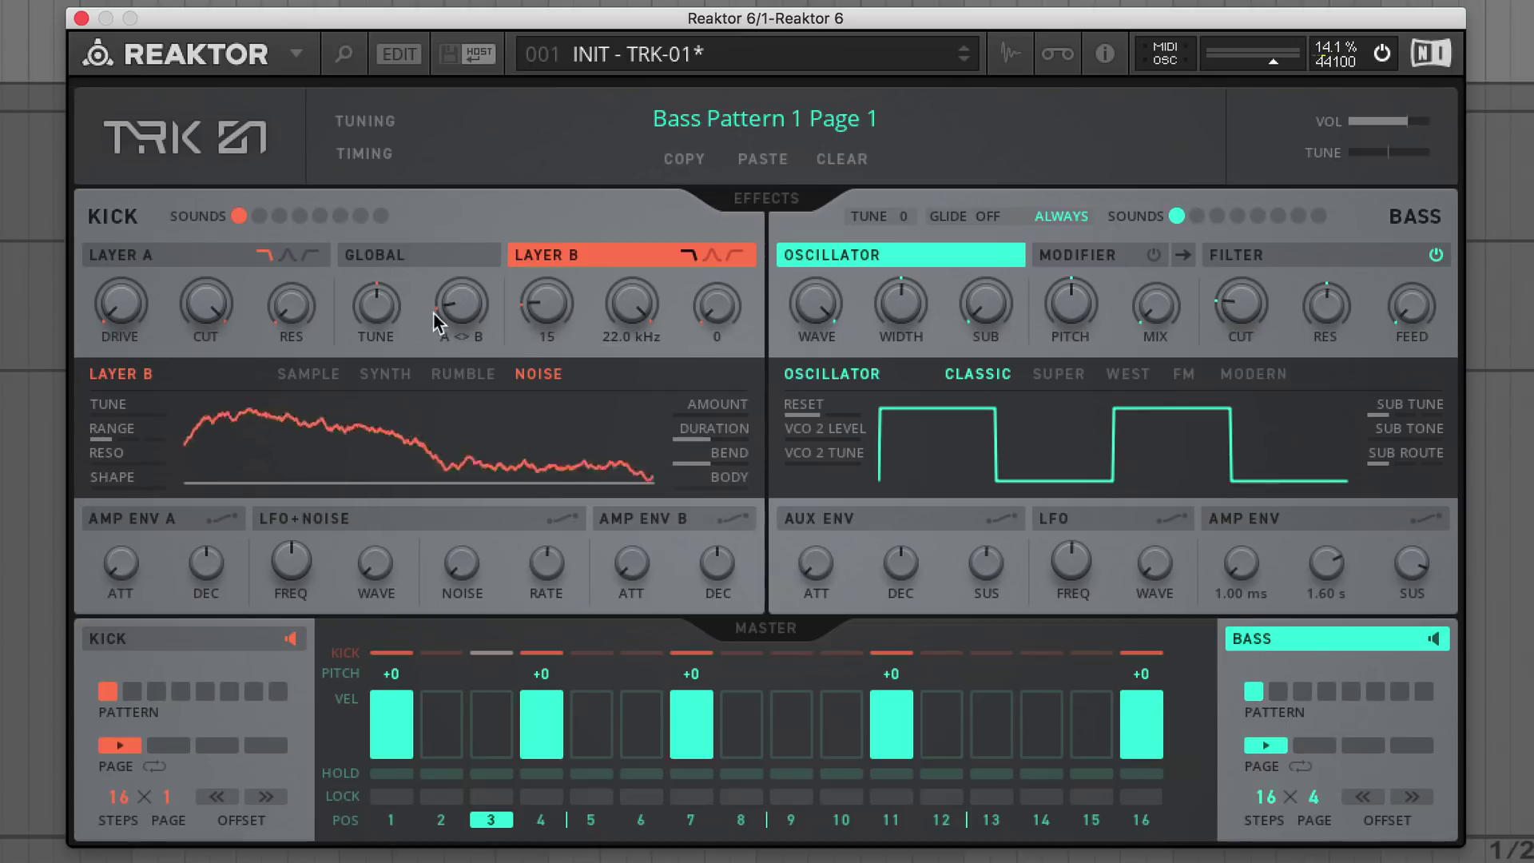
Show the kick's Layer A sample settings
click(203, 258)
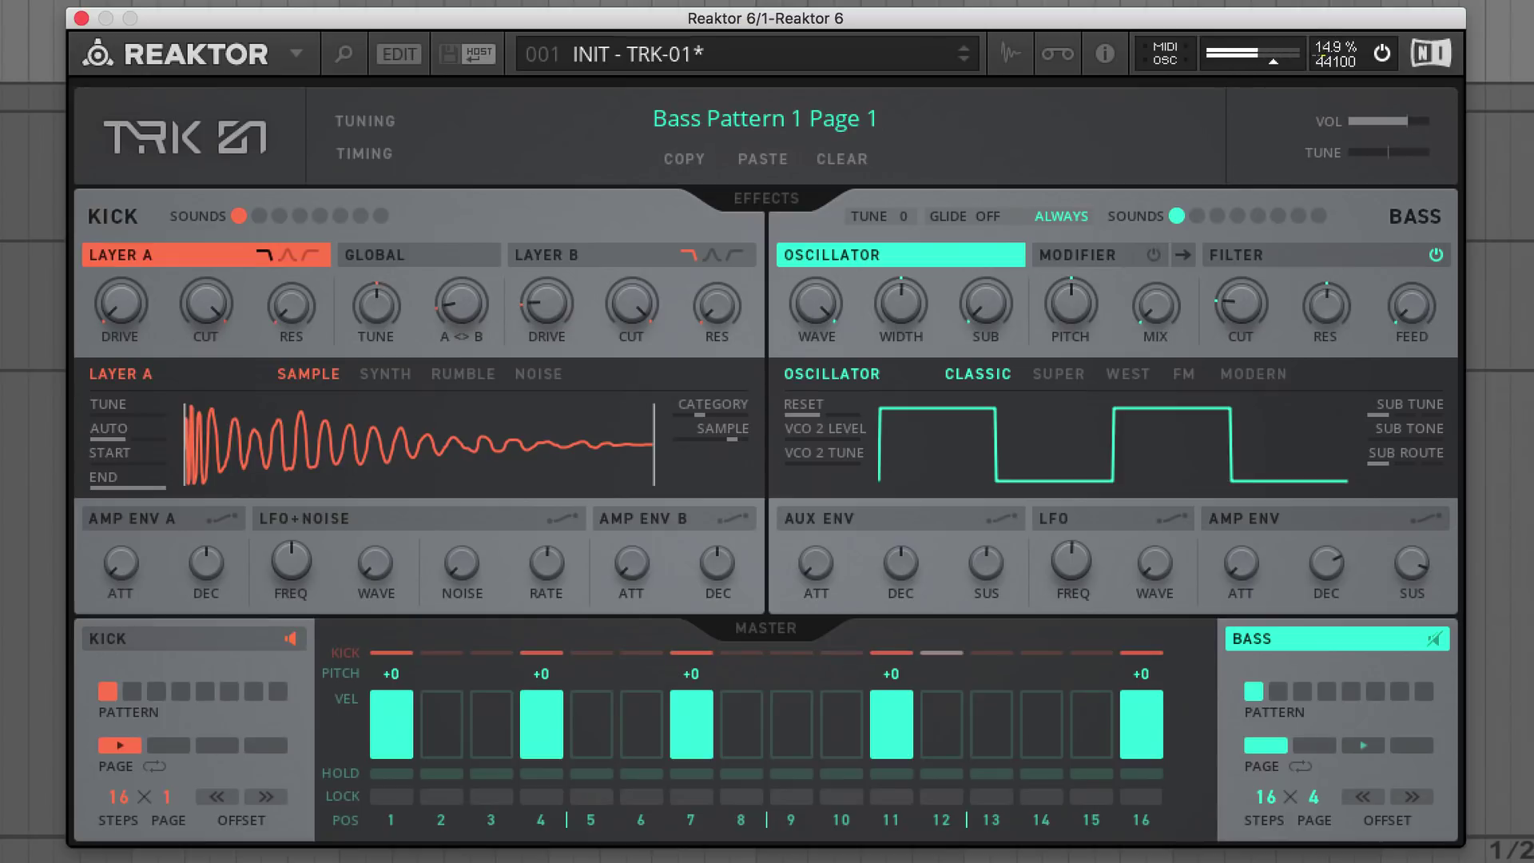
Enable a resonant Highpass kick insert with cutoff lowered to about 6.19 kHz
click(799, 202)
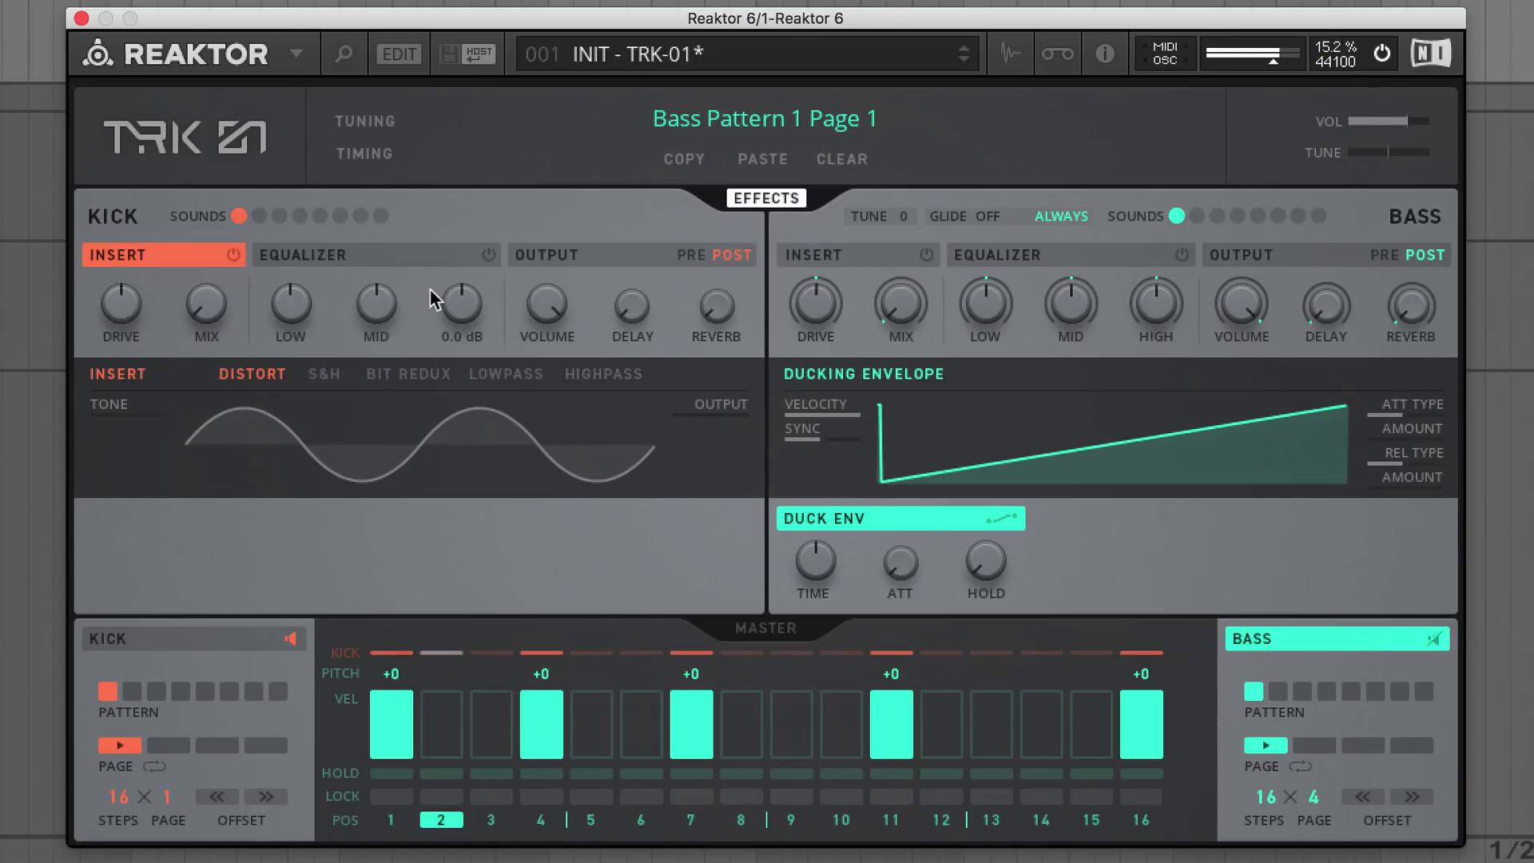
click(635, 374)
click(233, 255)
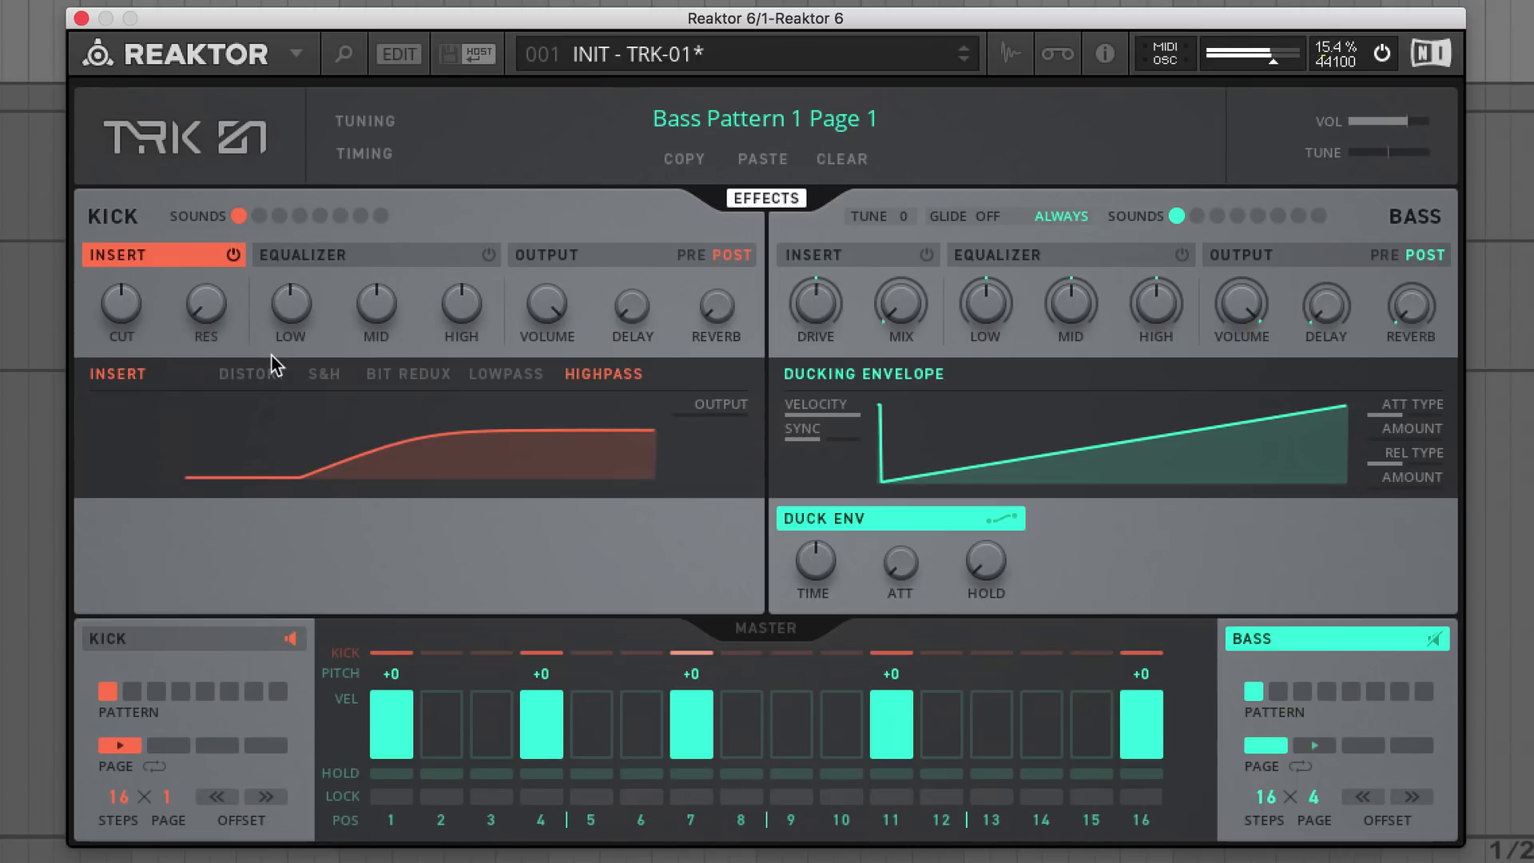
drag(209, 294, 195, 40)
drag(121, 304, 131, 356)
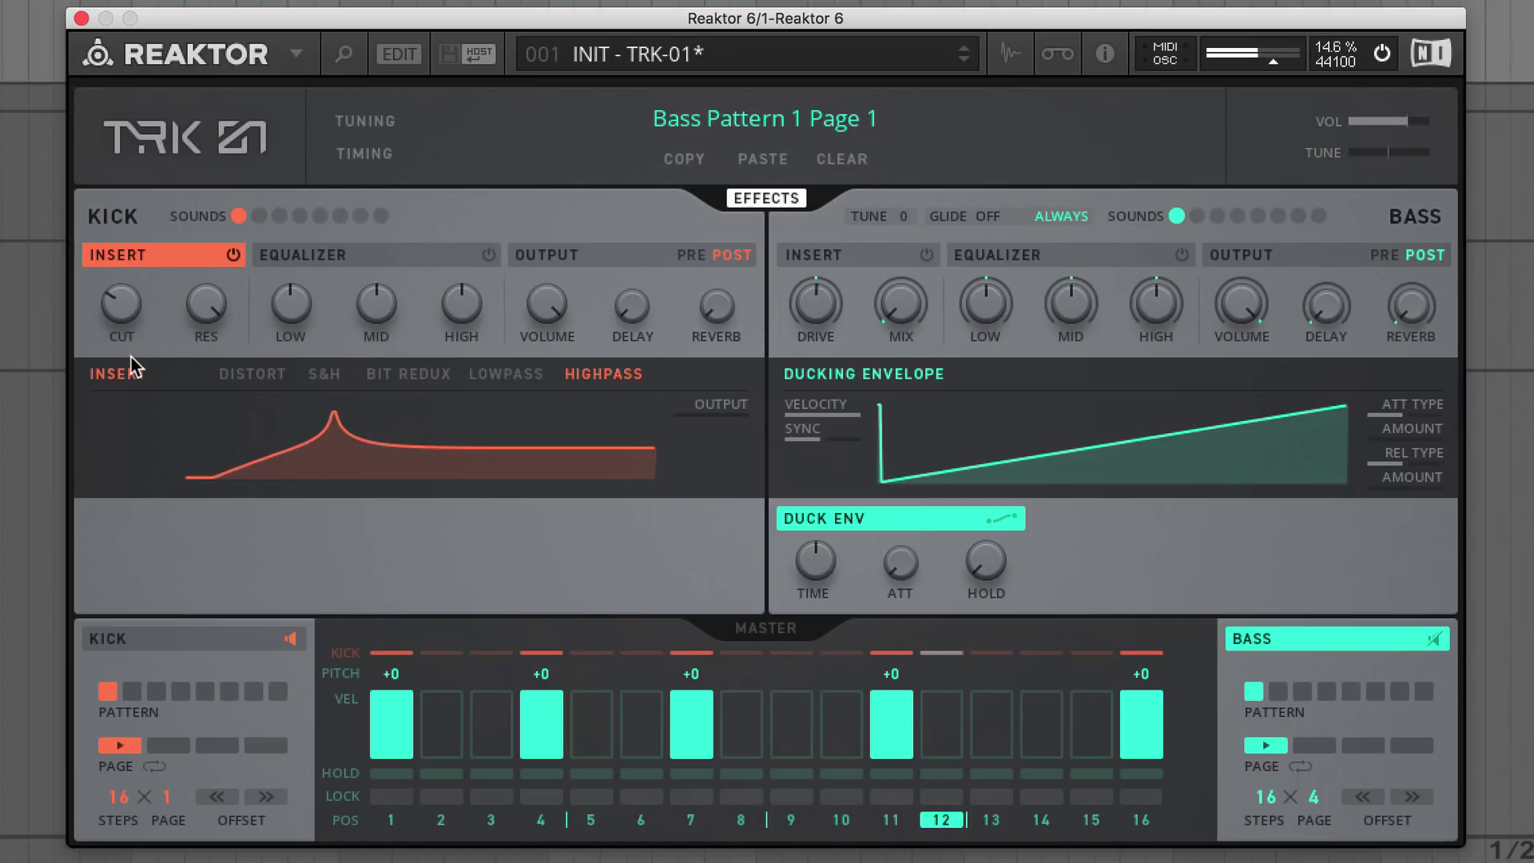
mouse_move(142, 318)
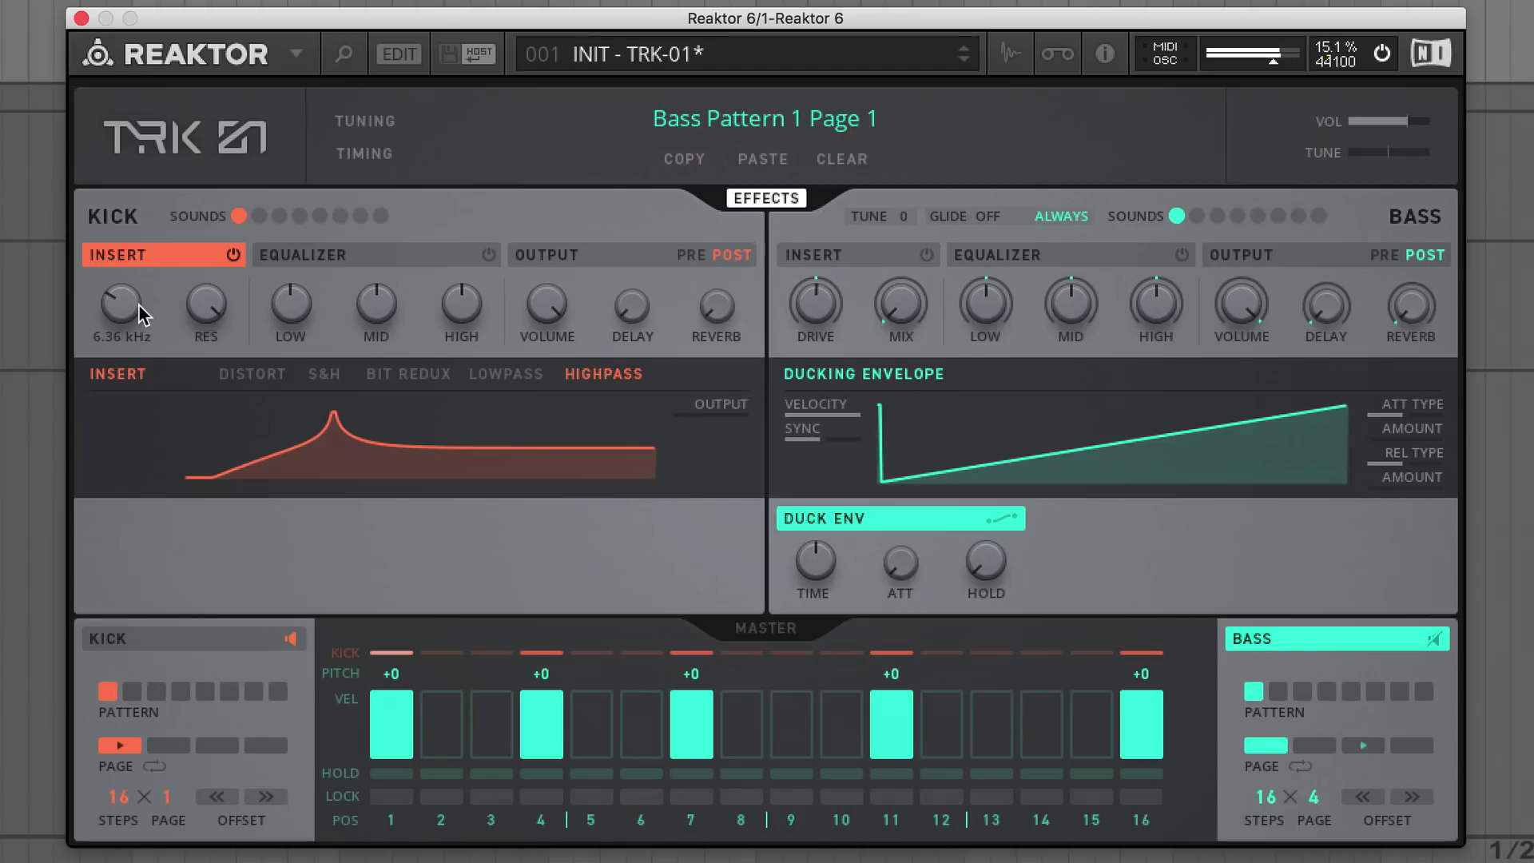
drag(137, 304, 137, 305)
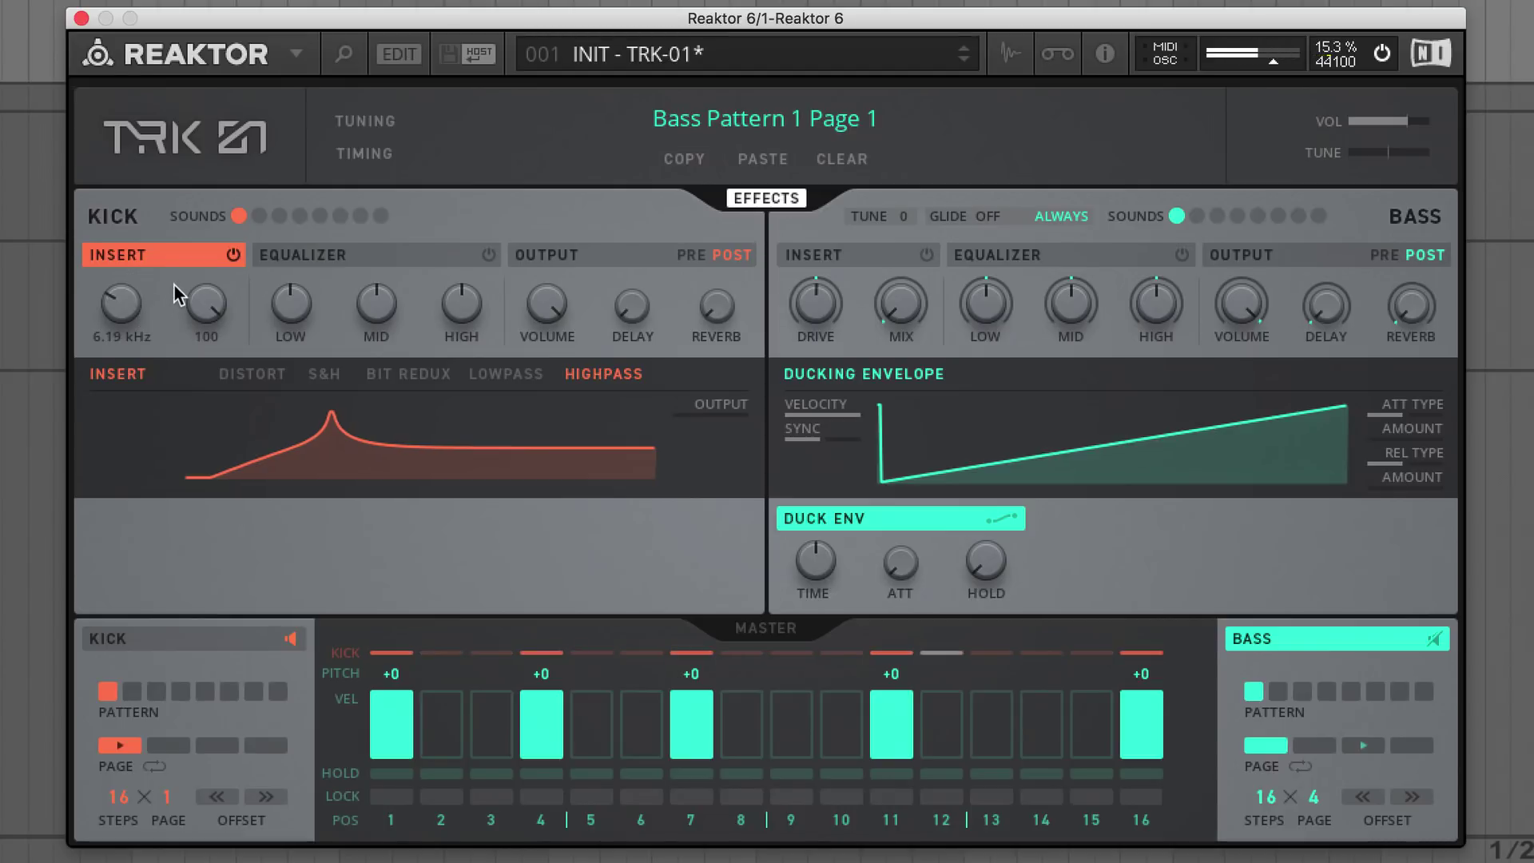
Turn on the kick equalizer and boost mid and high by 4.5 dB
mouse_move(391, 300)
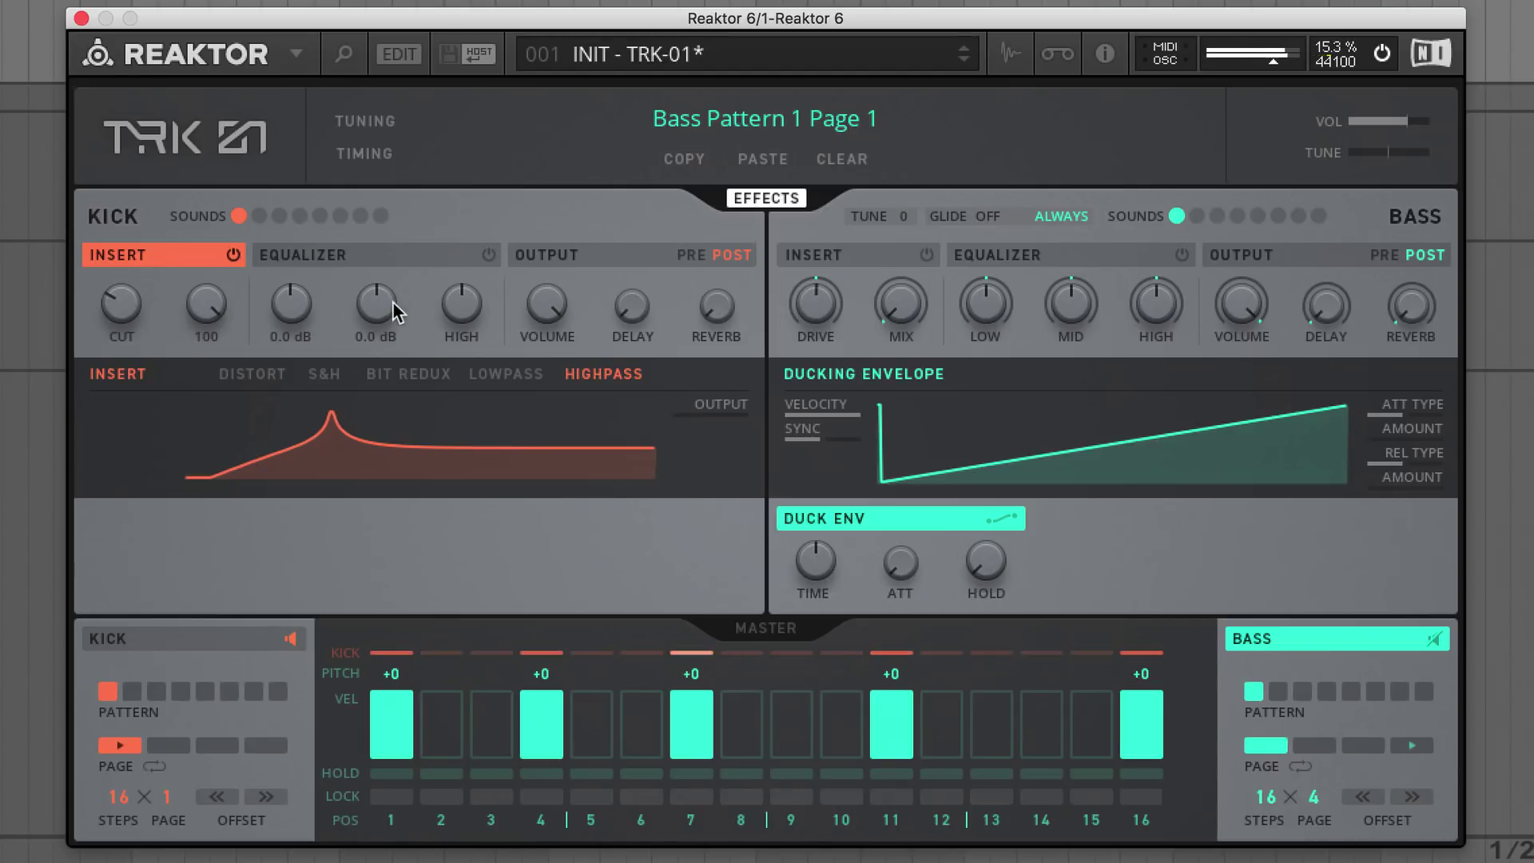
click(488, 254)
drag(388, 297, 395, 254)
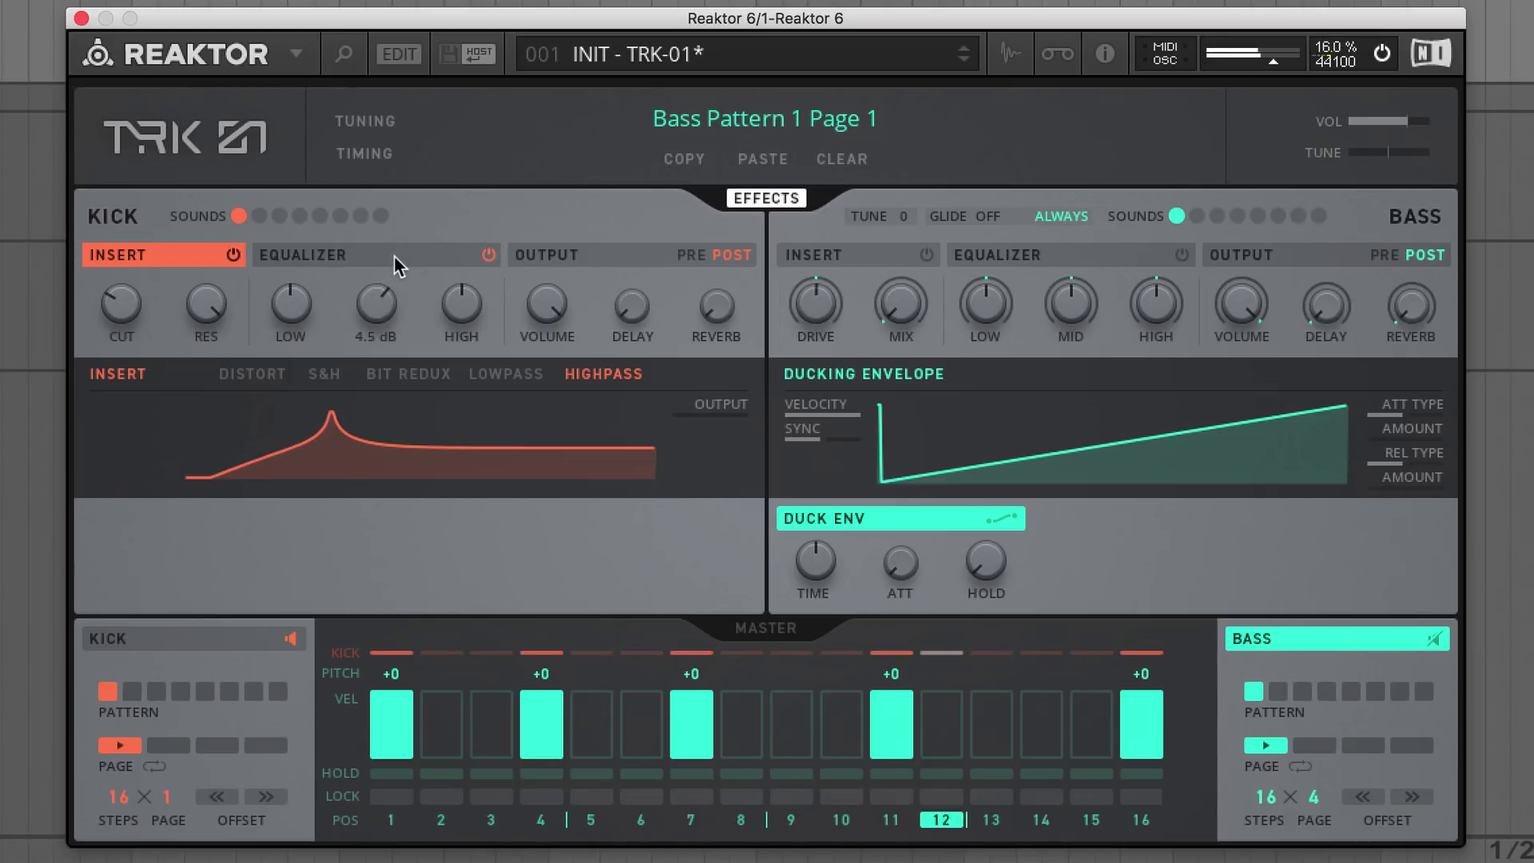
drag(462, 297, 463, 260)
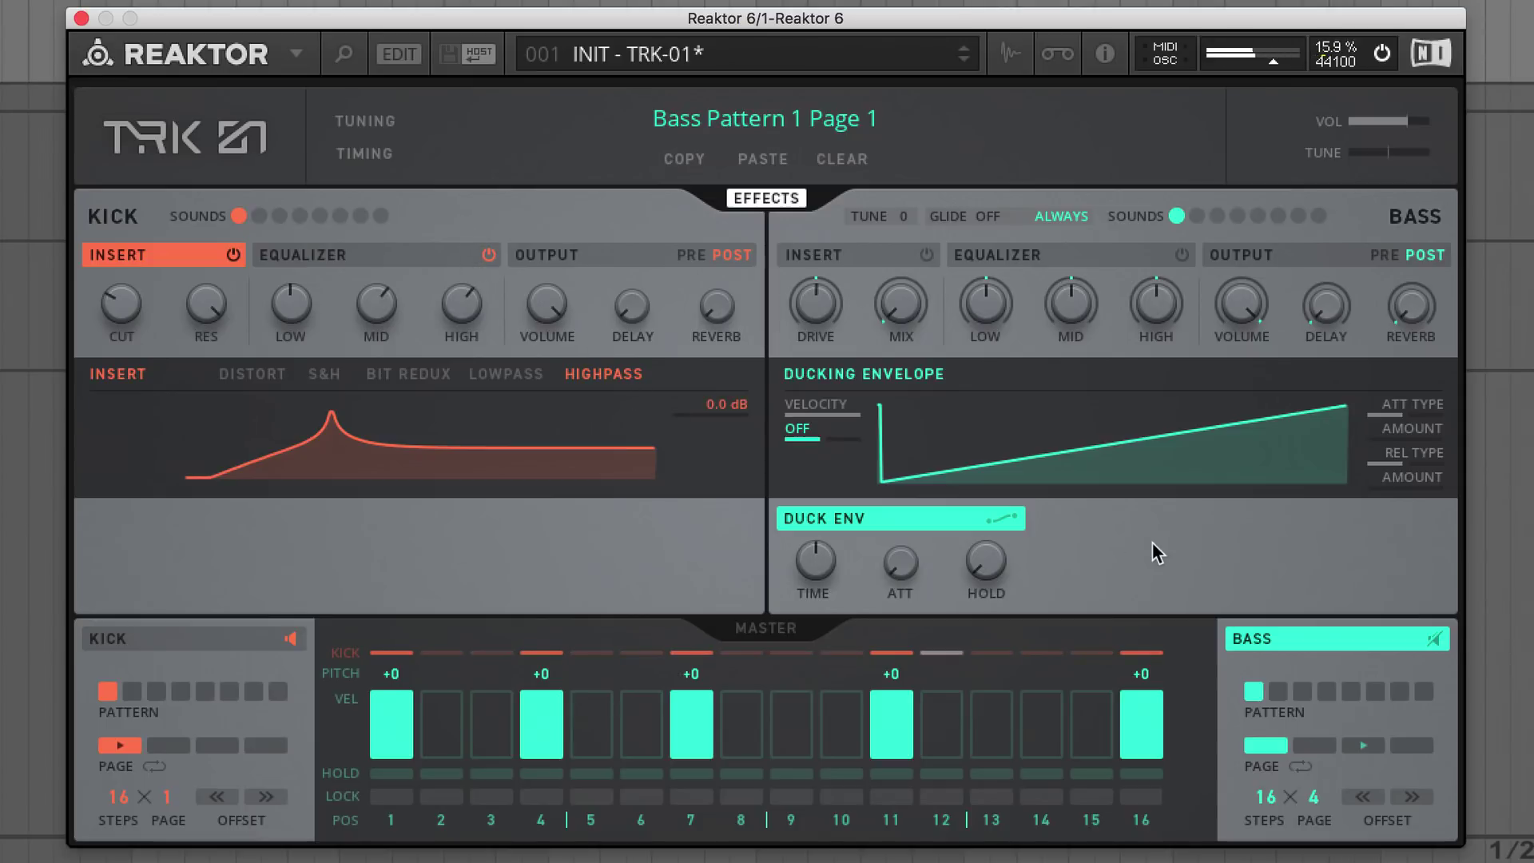
Unmute the bass and set the Duck Env to tempo SYNC with a 1/8 time
click(1433, 639)
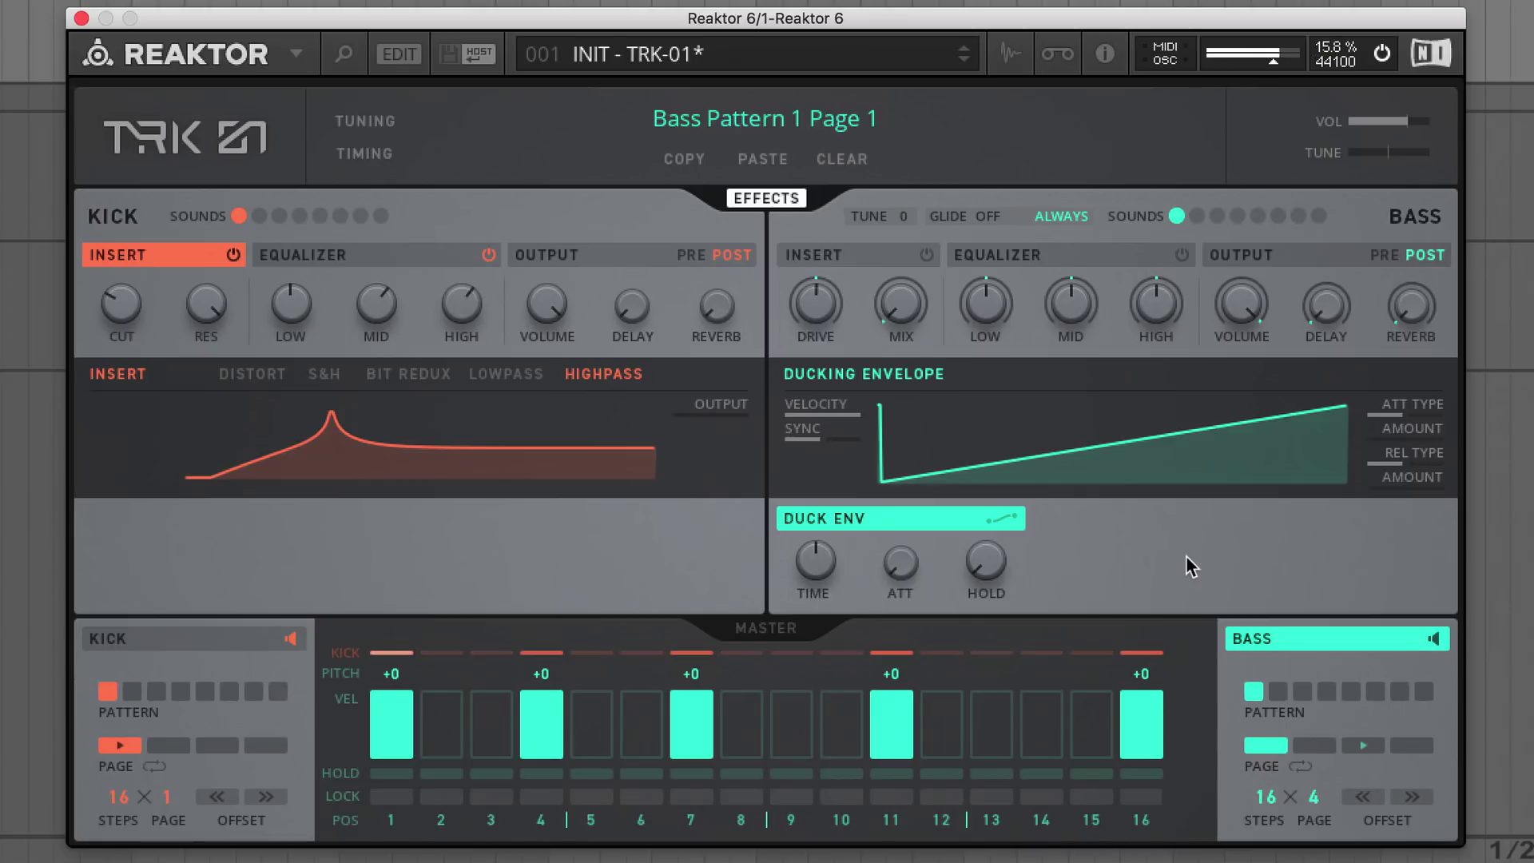
drag(814, 438, 859, 439)
drag(829, 558, 851, 678)
click(850, 676)
Route the duck envelope to turn down the bass VOLUME, then start playback
click(1001, 519)
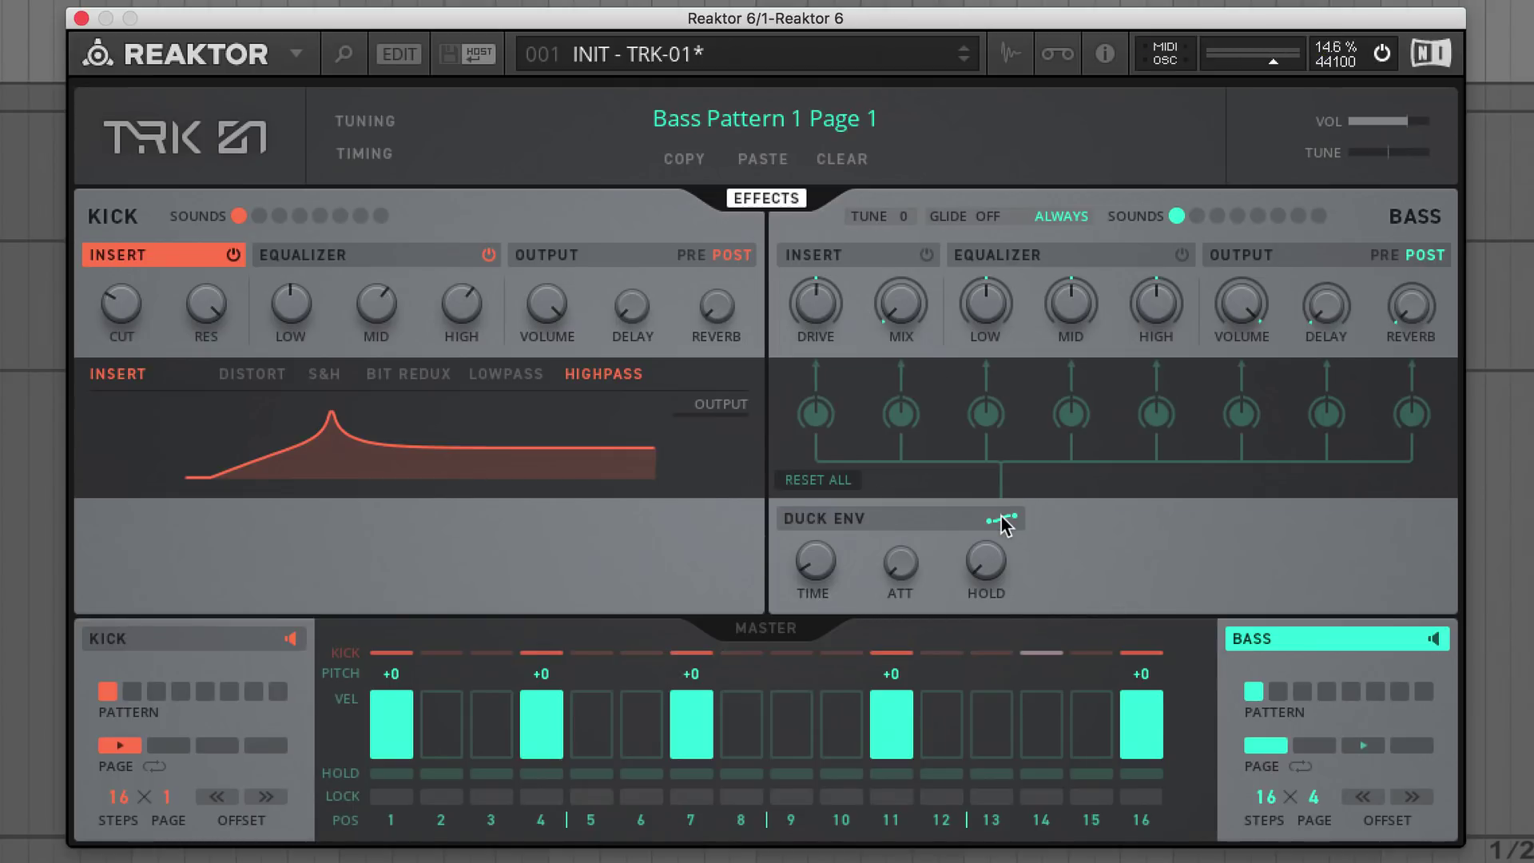
drag(1242, 414, 1244, 374)
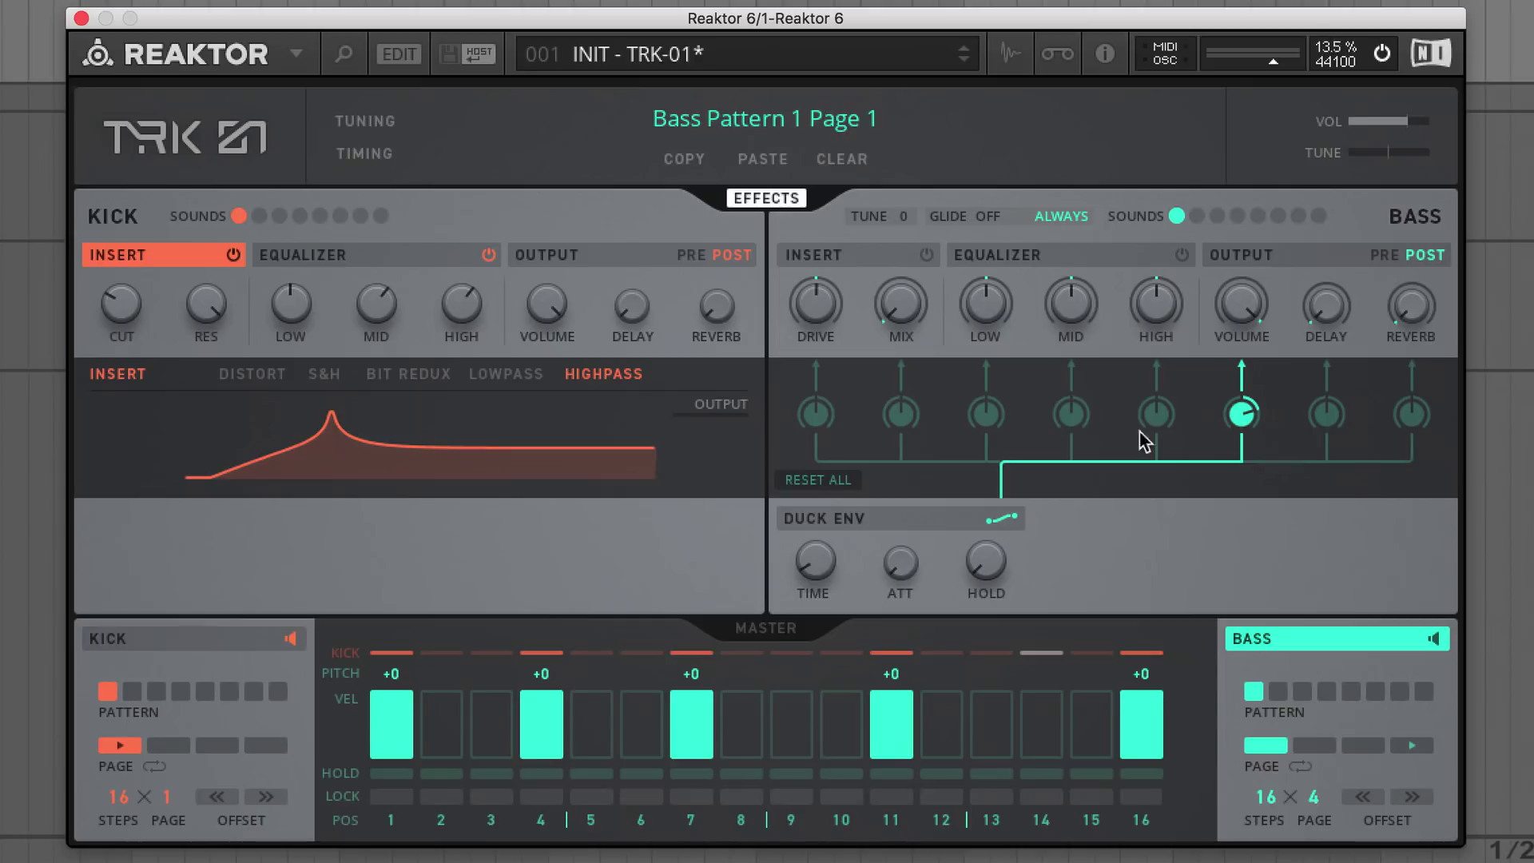
click(755, 200)
key(space)
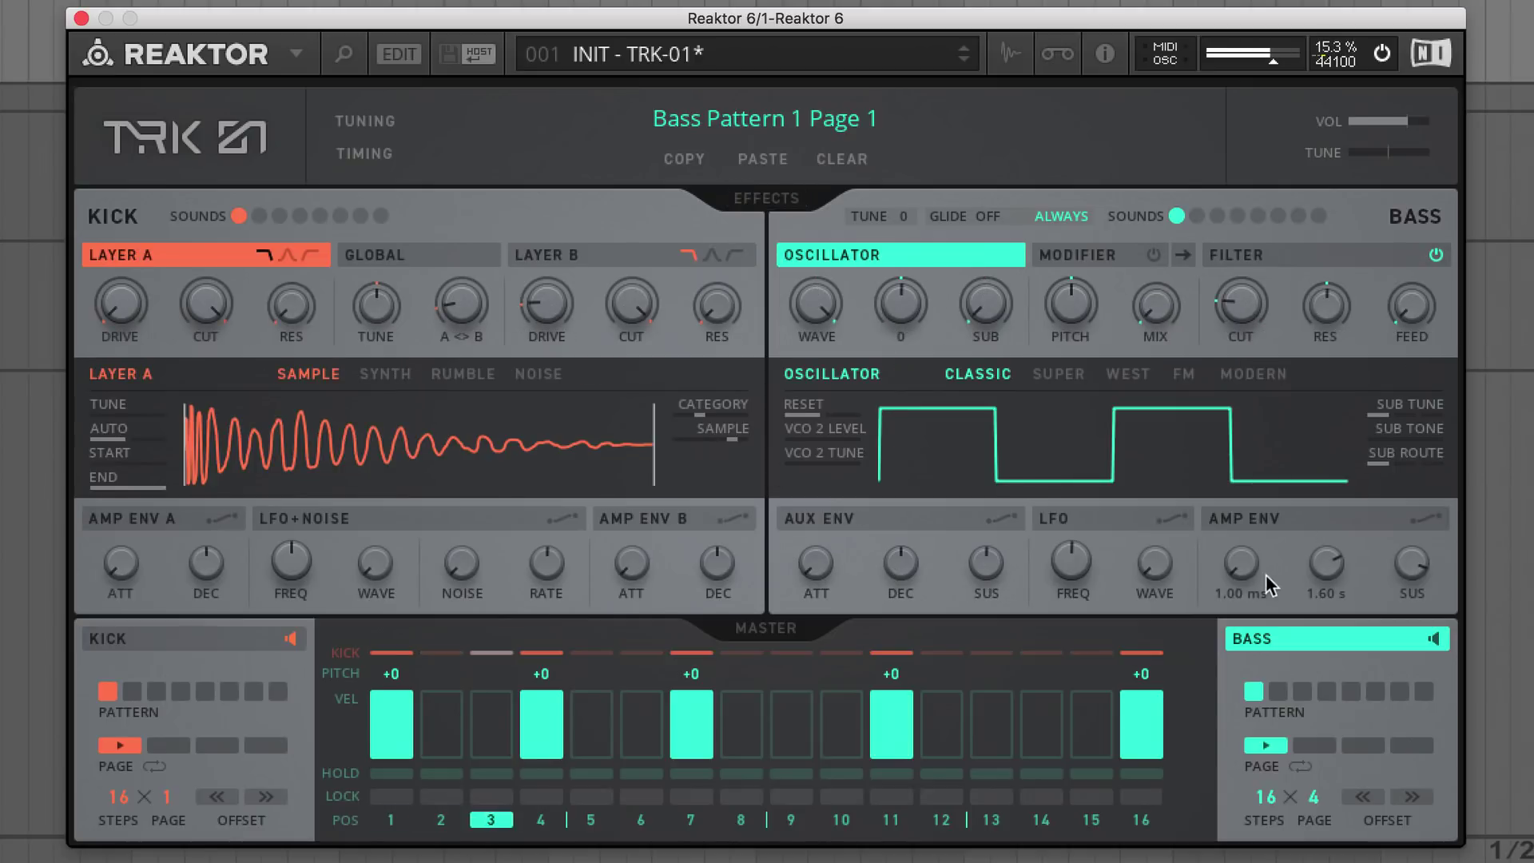
Lengthen the Bass AMP ENV attack to 59.1 ms and view the ducking envelope curve
mouse_move(1255, 564)
mouse_down()
mouse_move(1253, 479)
mouse_move(1273, 570)
mouse_up()
click(769, 201)
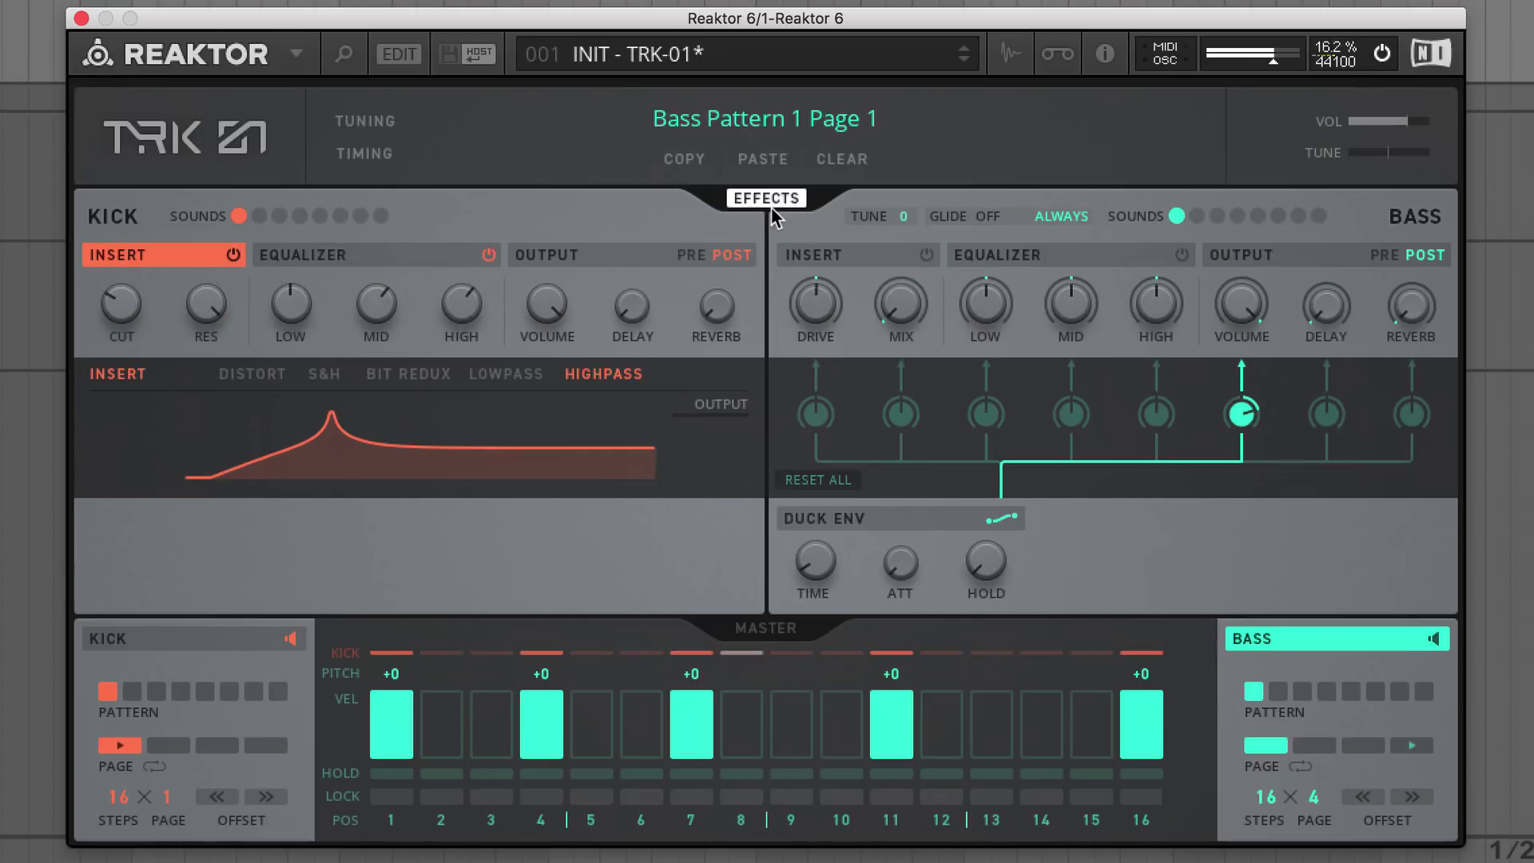
click(1003, 518)
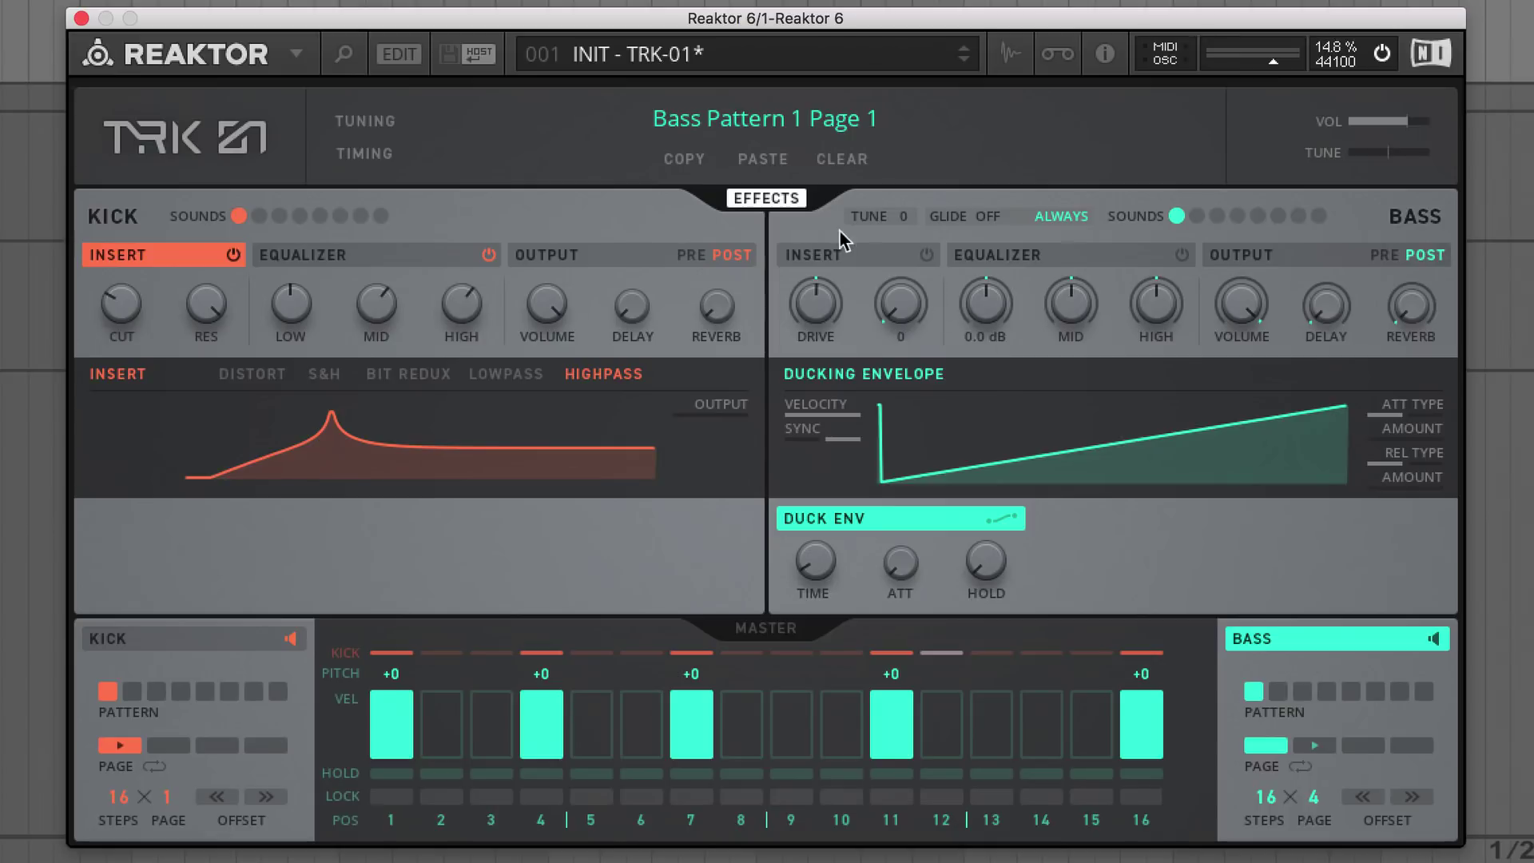
click(771, 199)
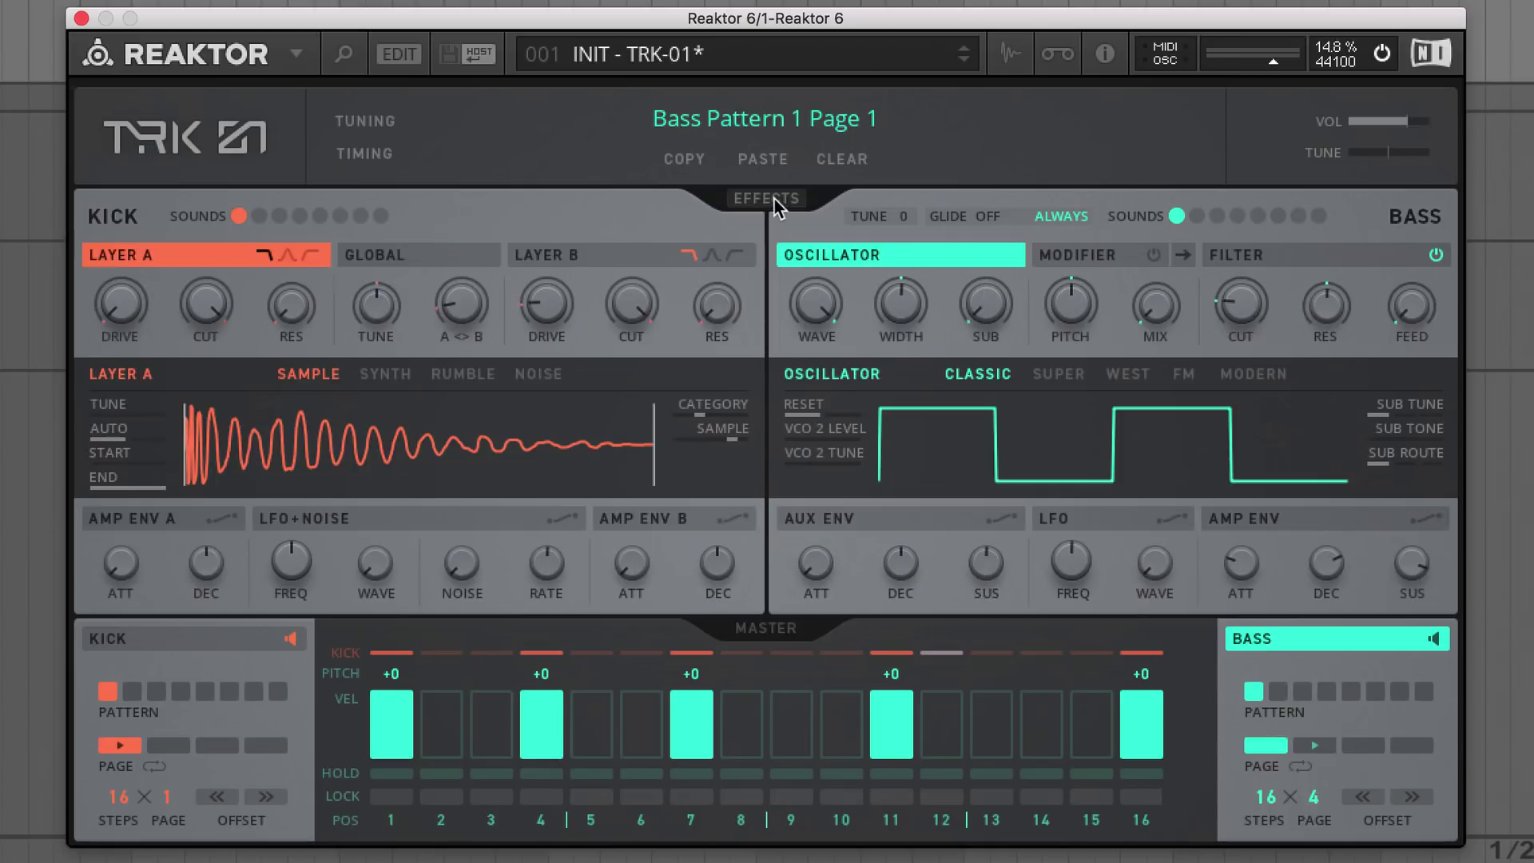
In the master effects, raise Bass input to 6.3 dB and Booster boost to 3.3 dB, and zero the Dirt mix
click(766, 629)
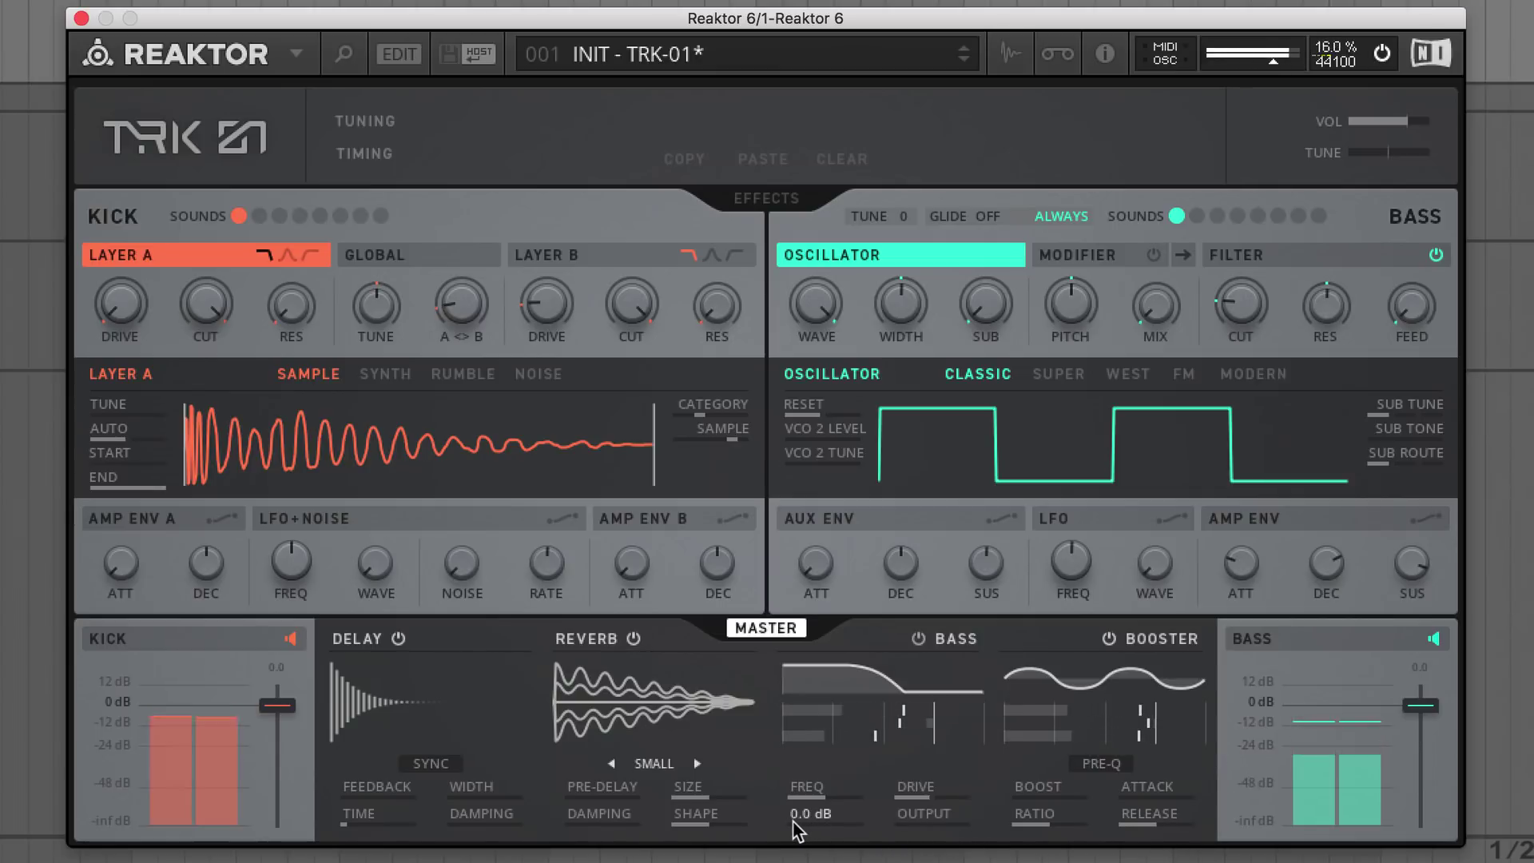
drag(813, 823, 849, 826)
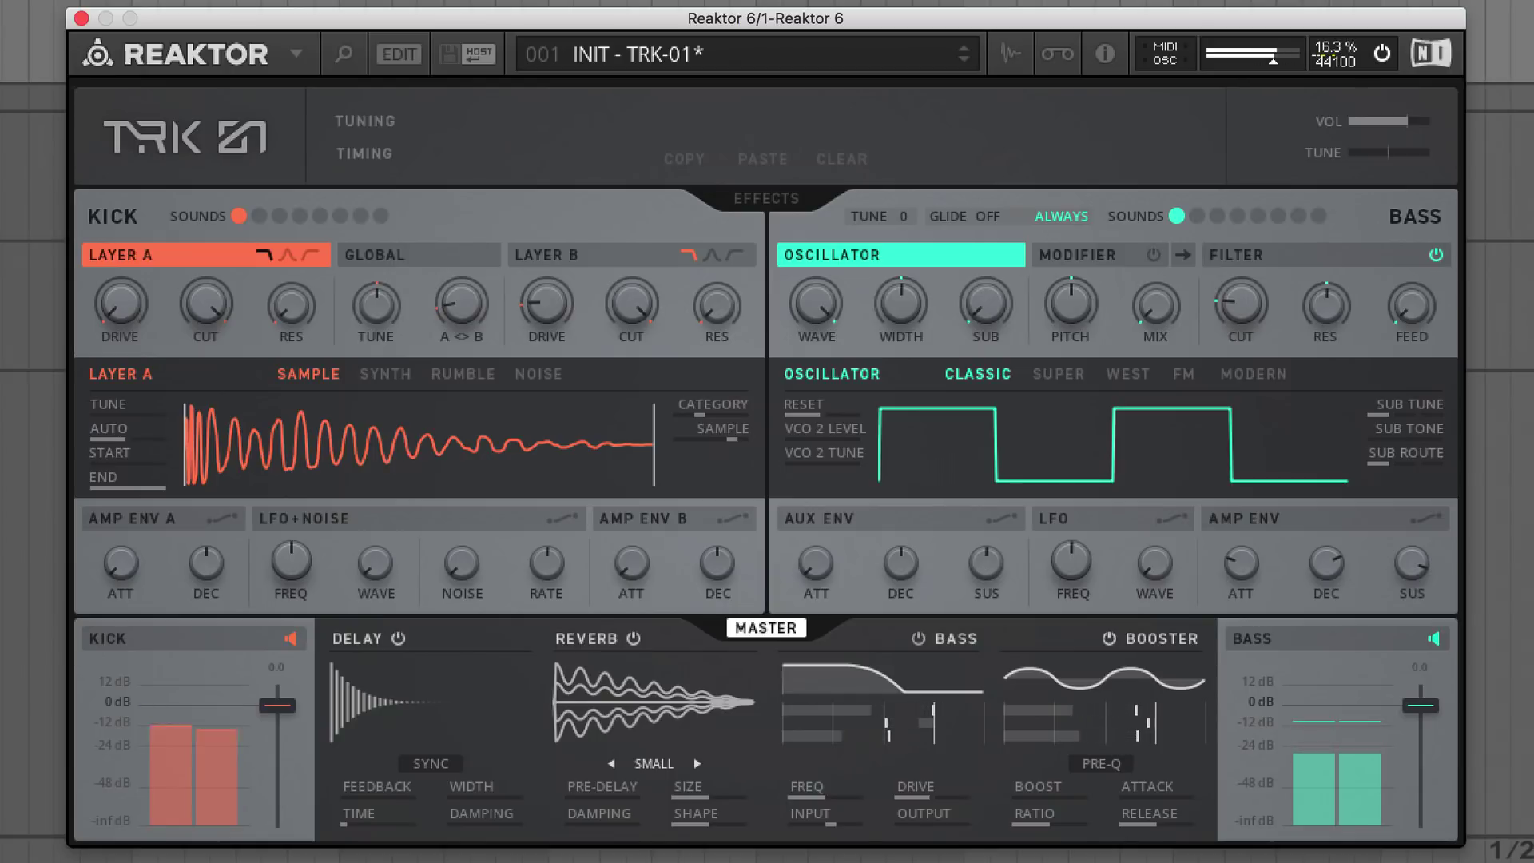
mouse_move(1023, 799)
drag(1023, 799, 1043, 807)
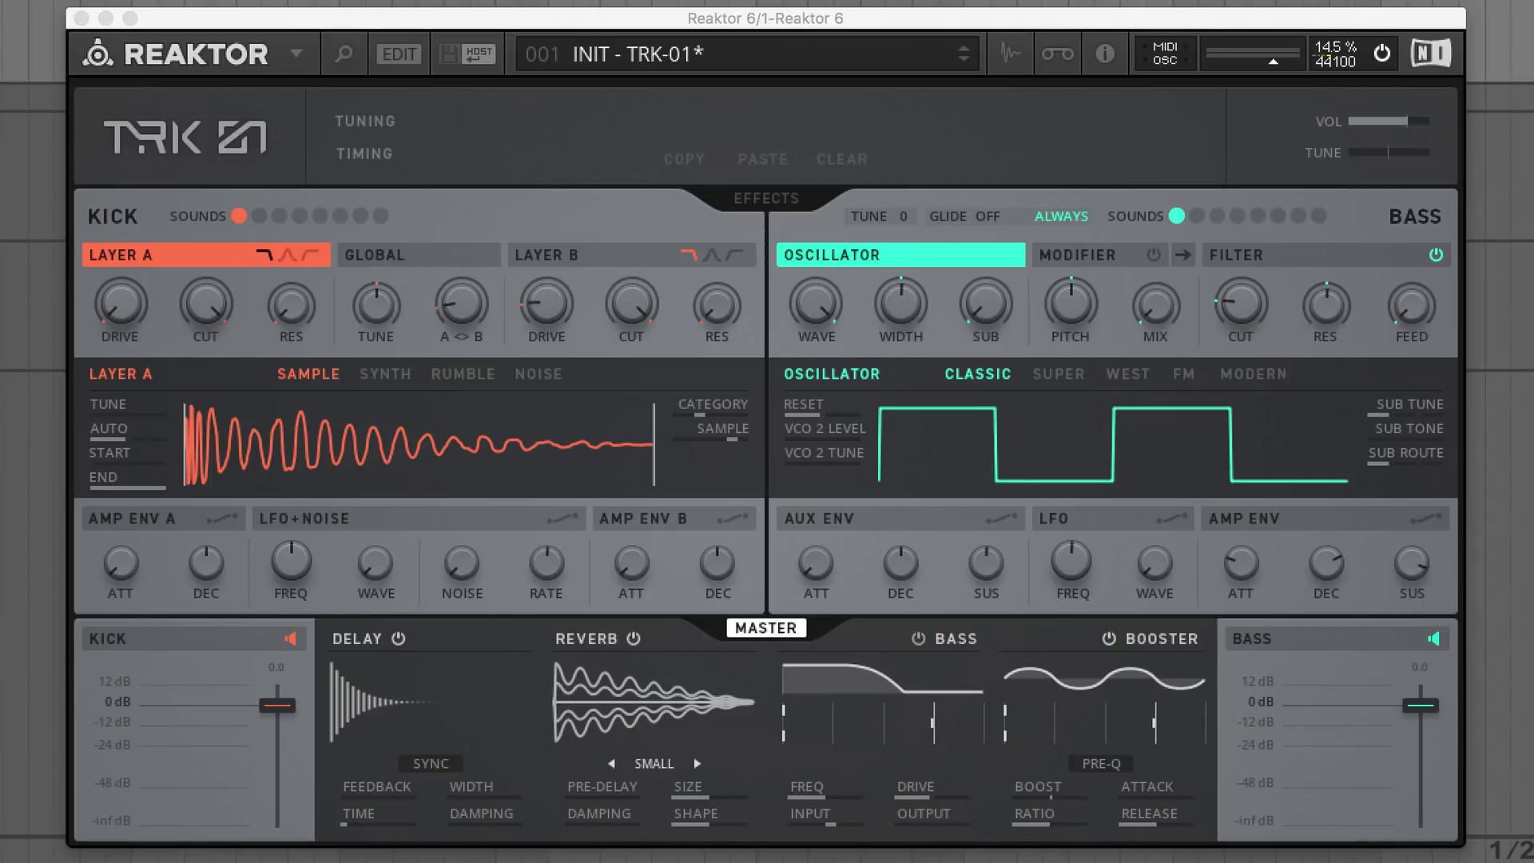
drag(783, 585, 779, 611)
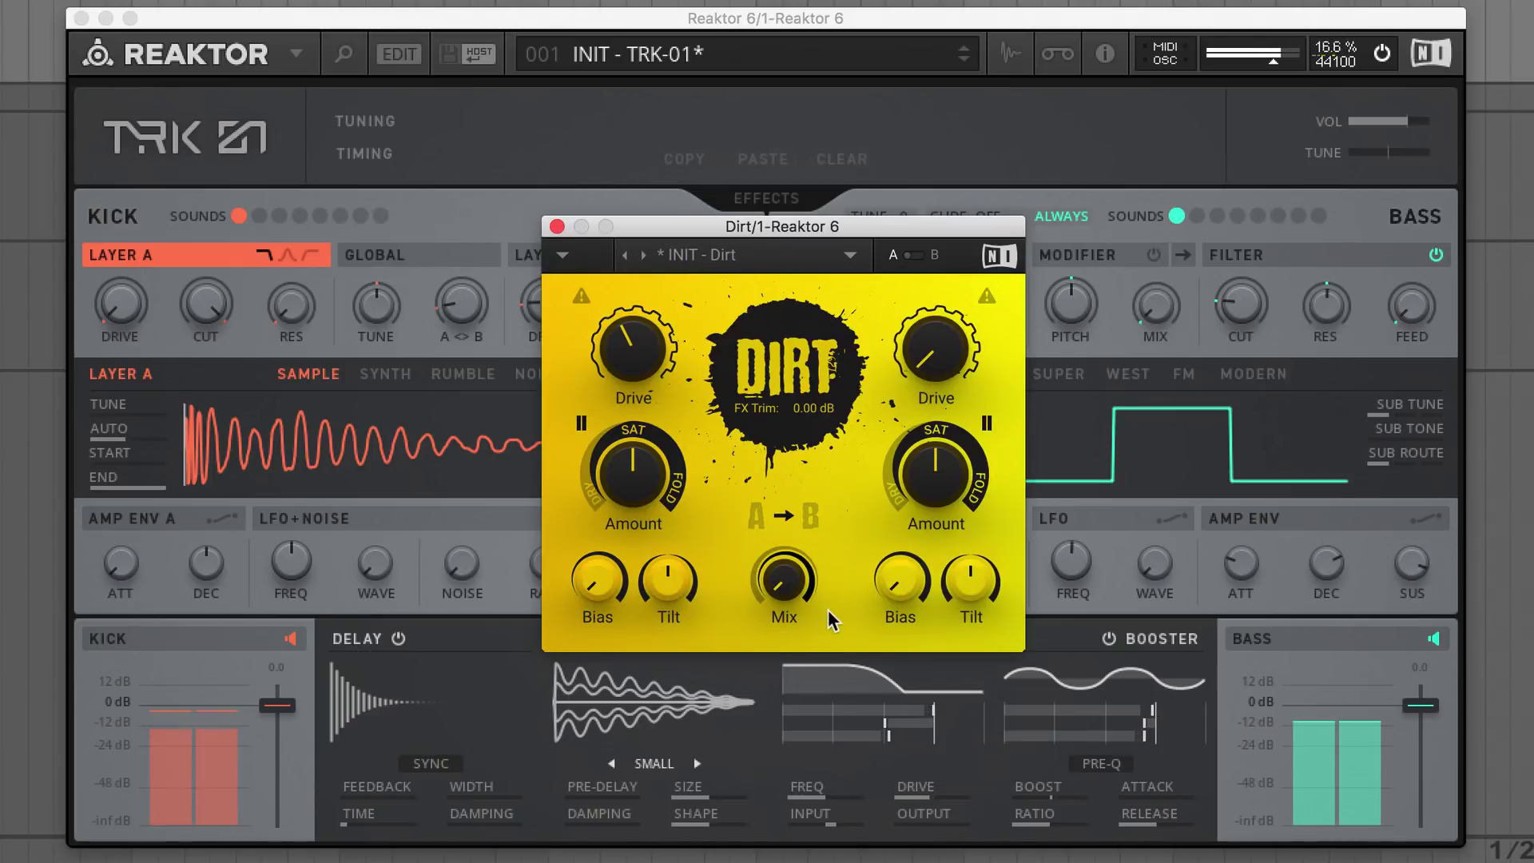
Set the Dirt mix to about 12 % and drive to 40.2 %, then close its window
mouse_move(791, 585)
mouse_down()
mouse_move(791, 529)
mouse_move(791, 574)
mouse_up()
drag(633, 350, 653, 360)
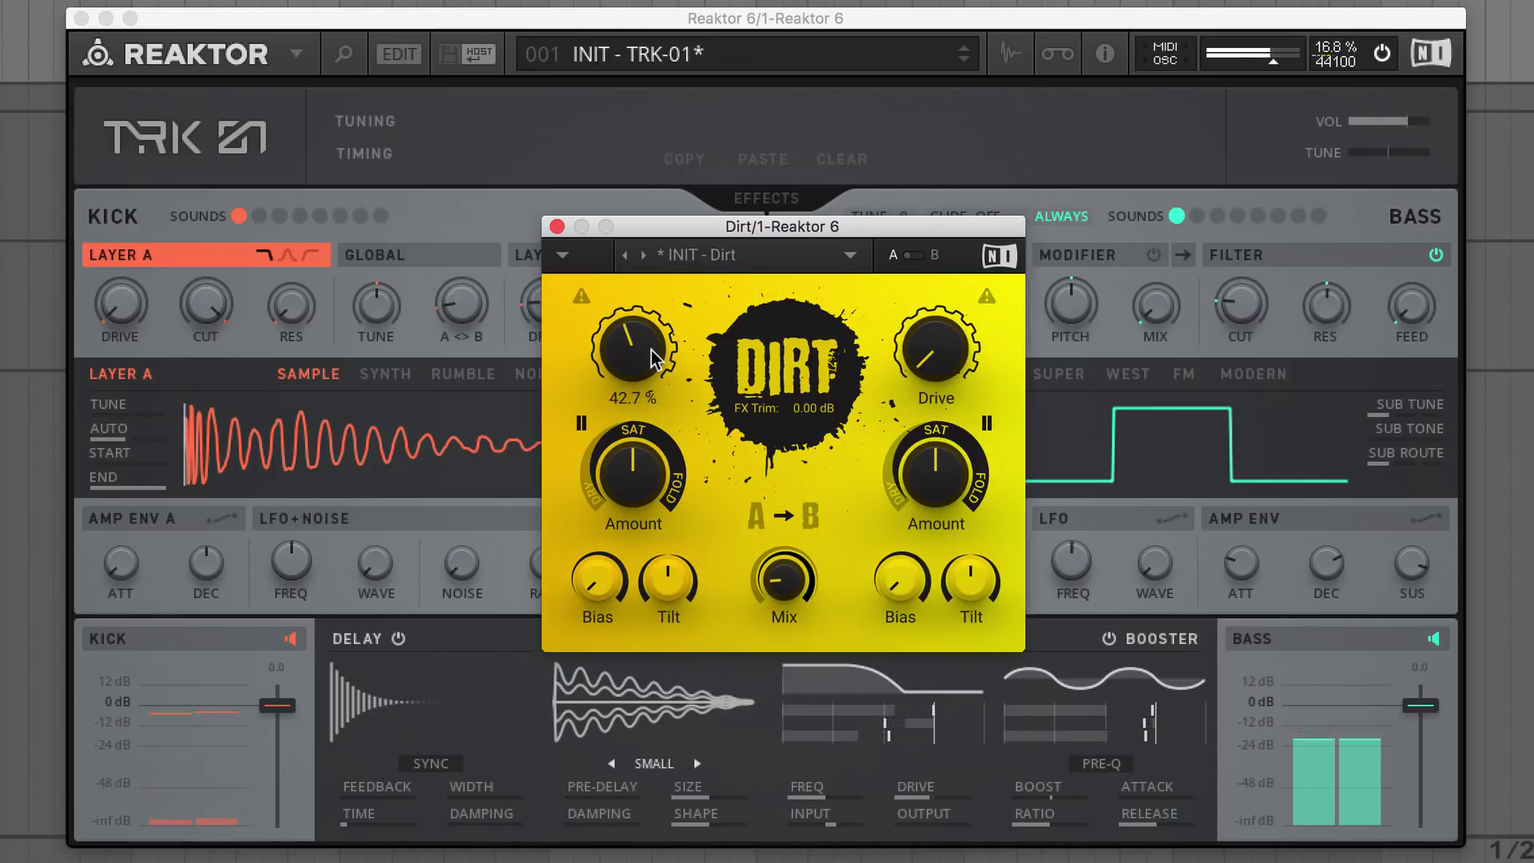
click(557, 226)
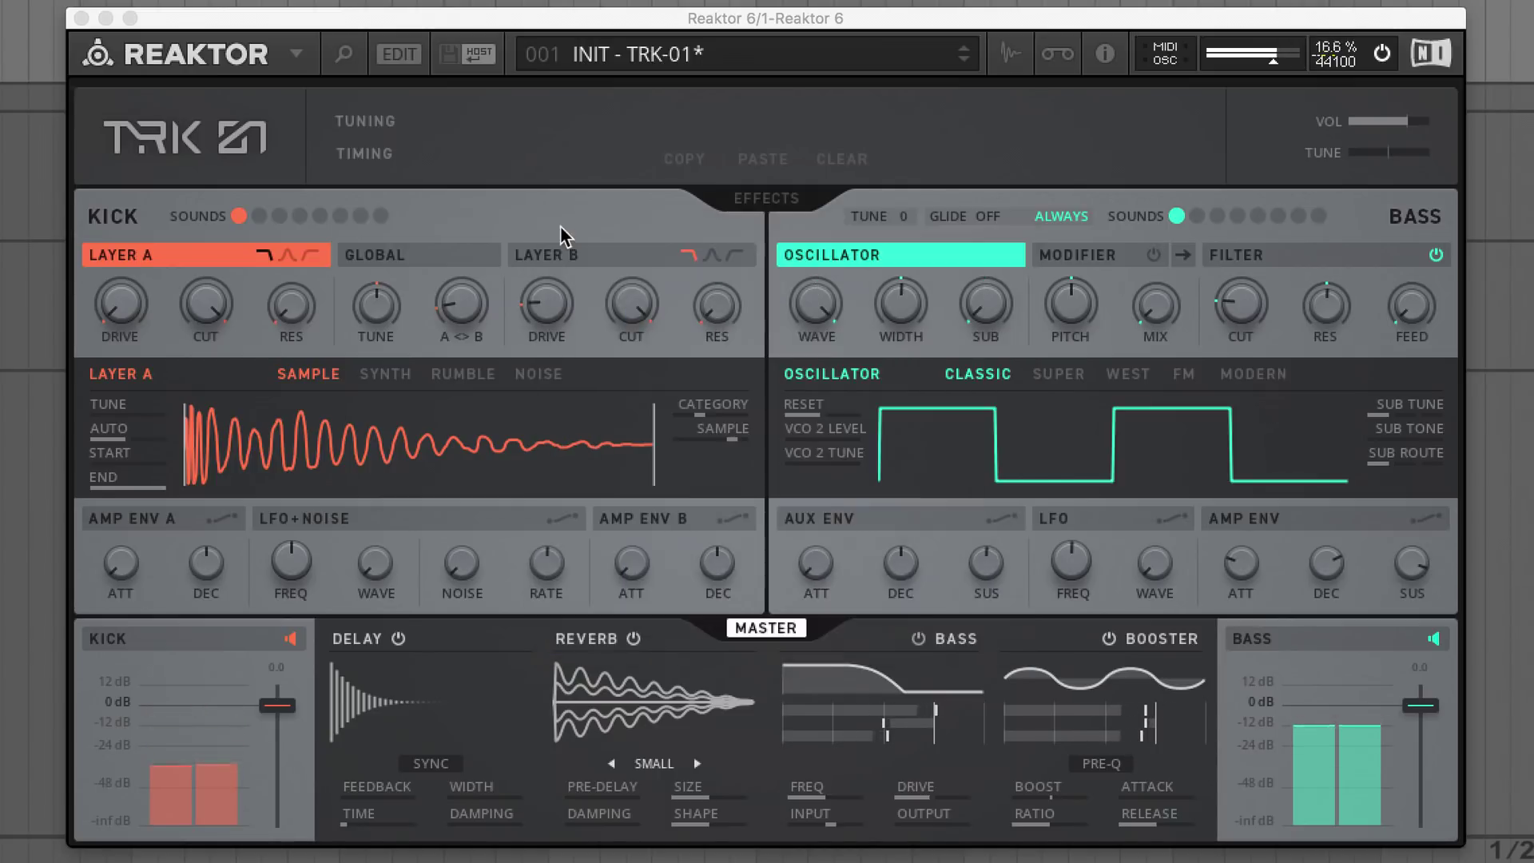